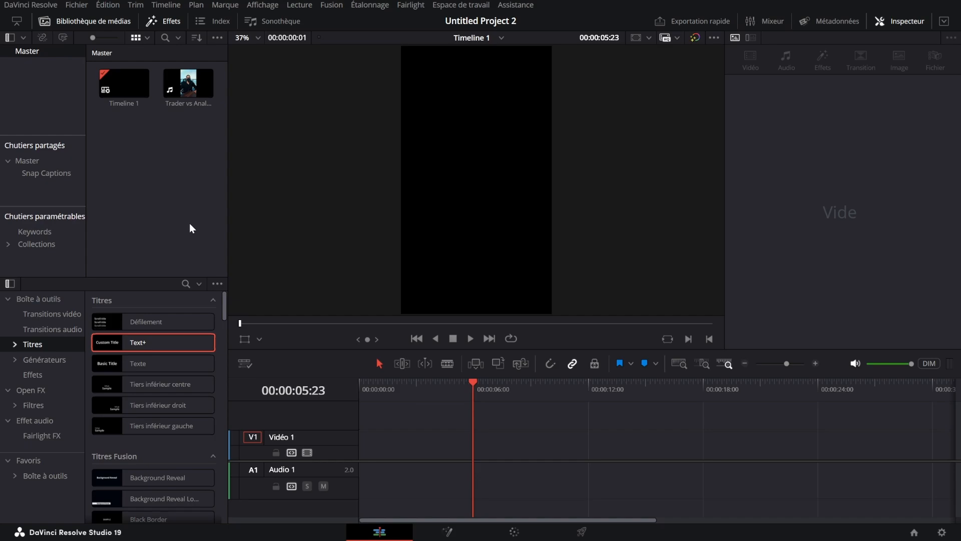
# Place the Trader vs Analyste video on the timeline and create subtitles from its audio.
pyautogui.moveTo(188, 82); pyautogui.dragTo(557, 449)
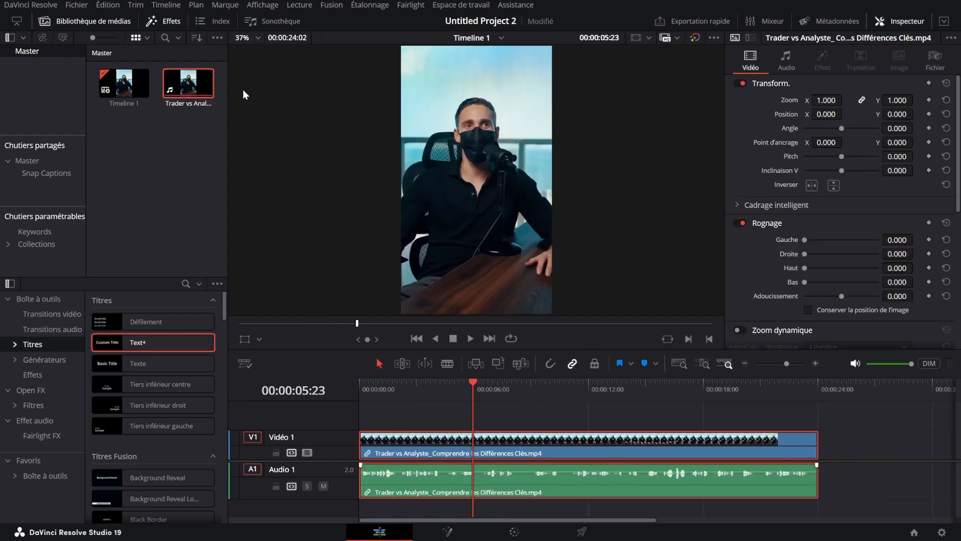
pyautogui.click(172, 5)
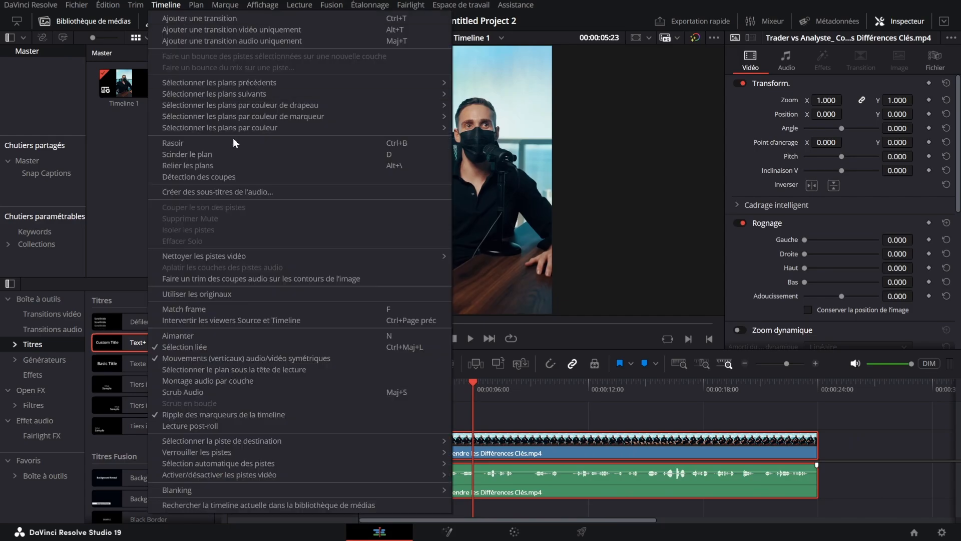
pyautogui.click(260, 194)
pyautogui.click(543, 304)
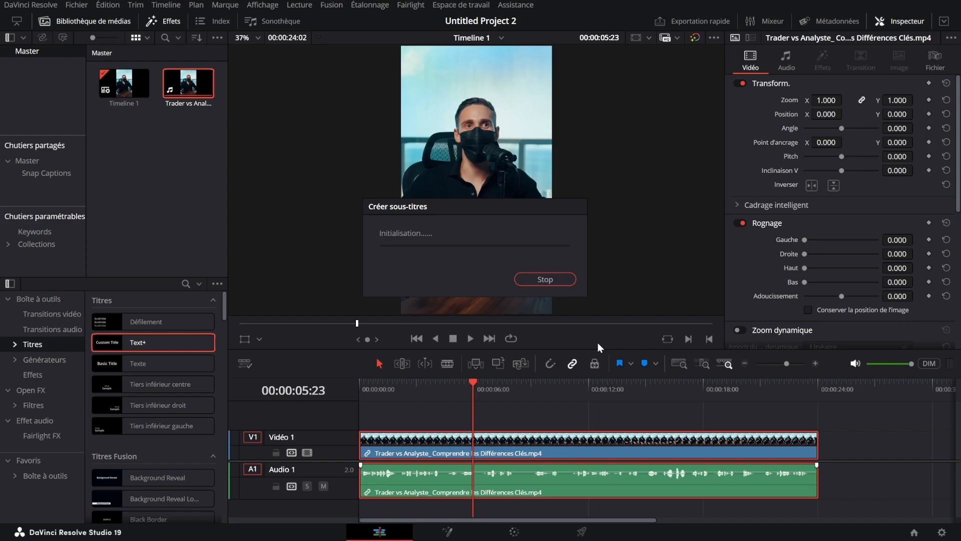
# Select the first generated subtitle and review its track's style settings and the subtitle list.
pyautogui.click(367, 415)
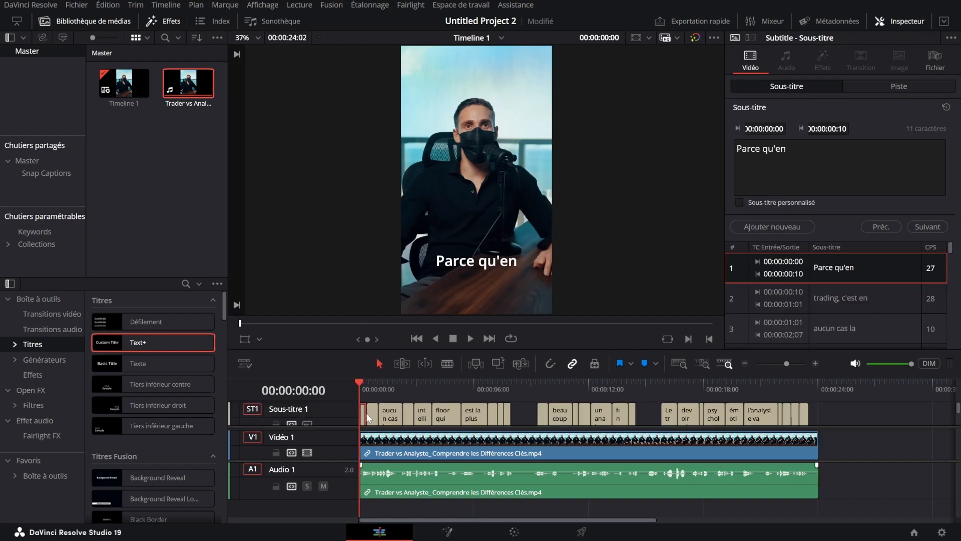
pyautogui.click(899, 86)
pyautogui.scroll(-5, 851, 221)
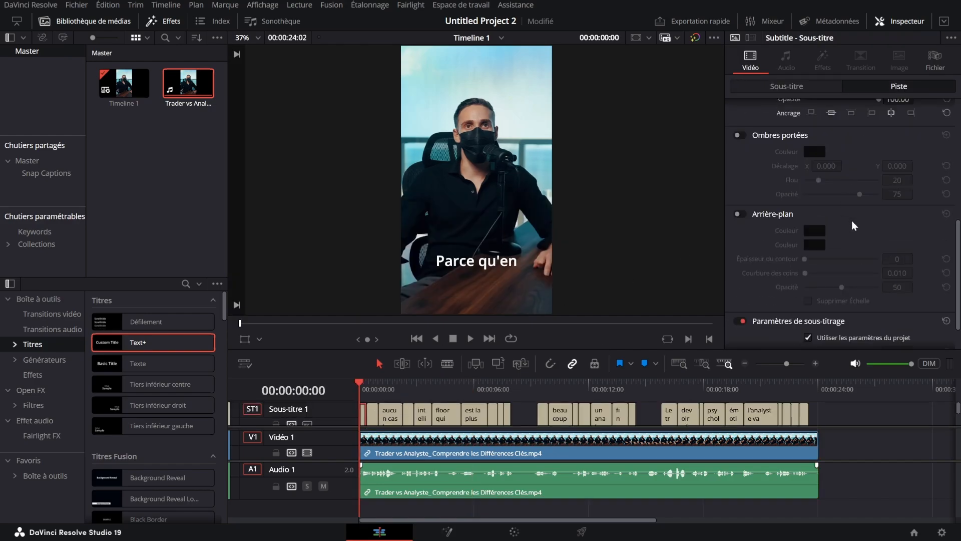
pyautogui.scroll(8, 864, 218)
pyautogui.click(815, 86)
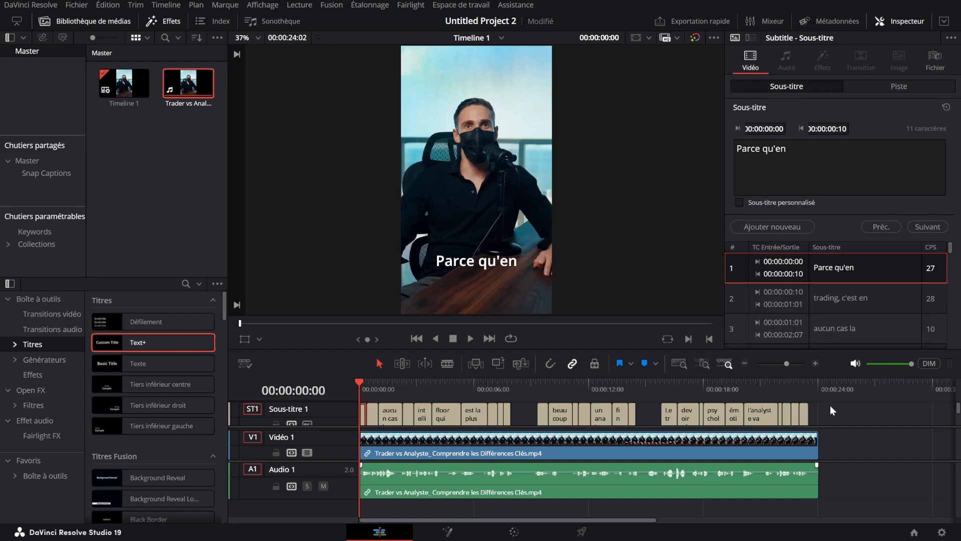
pyautogui.scroll(-2, 959, 433)
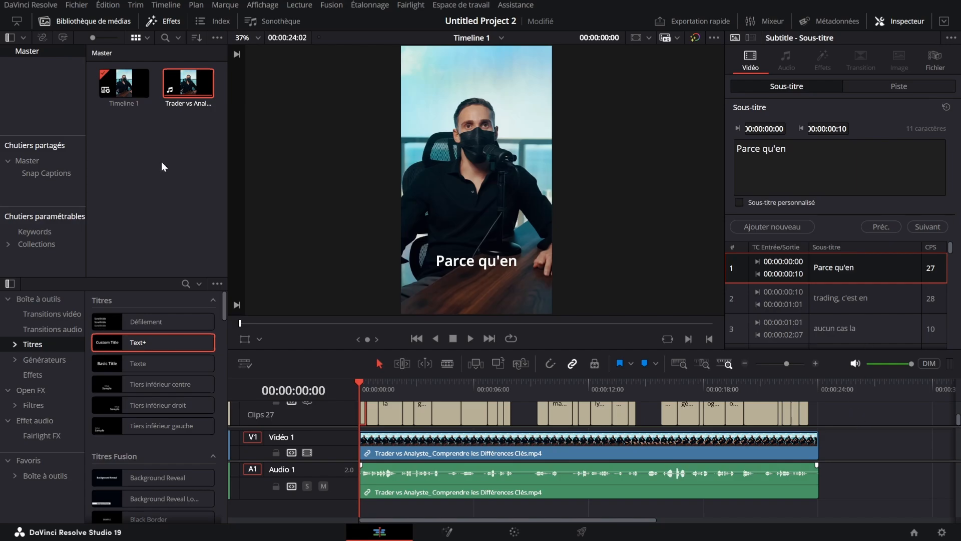
# Copy the shared Snap Captions bin into the project's Master bin and launch the Snap Captions script.
pyautogui.click(48, 173)
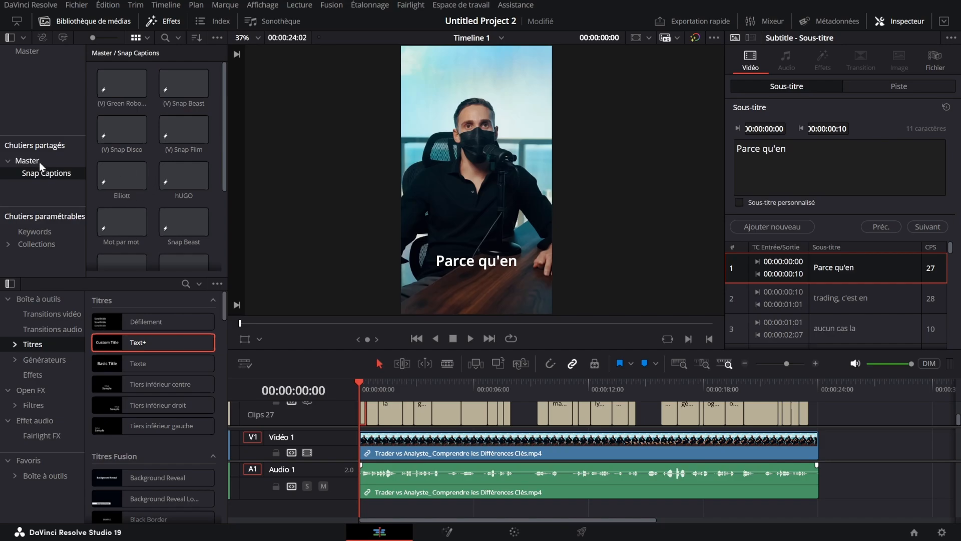
pyautogui.click(31, 52)
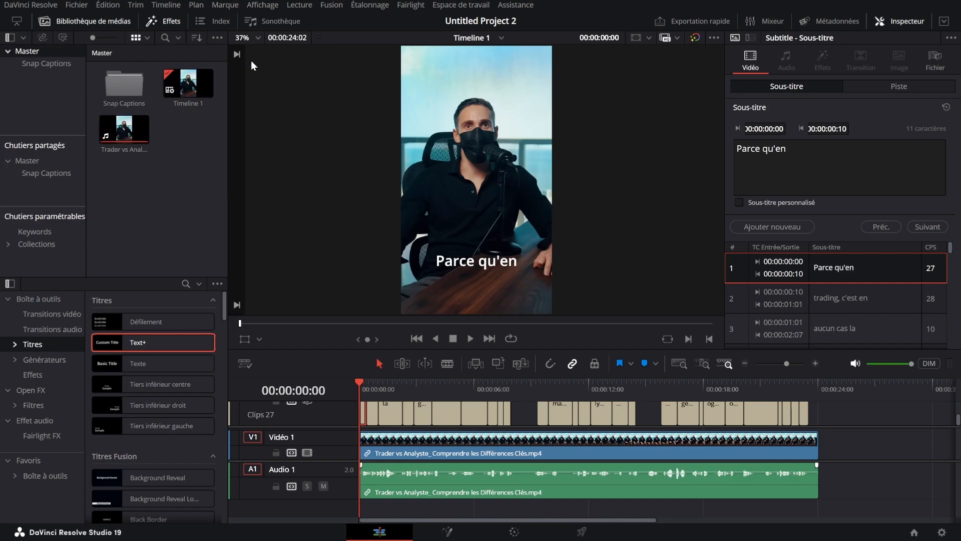
pyautogui.click(460, 5)
pyautogui.moveTo(524, 344)
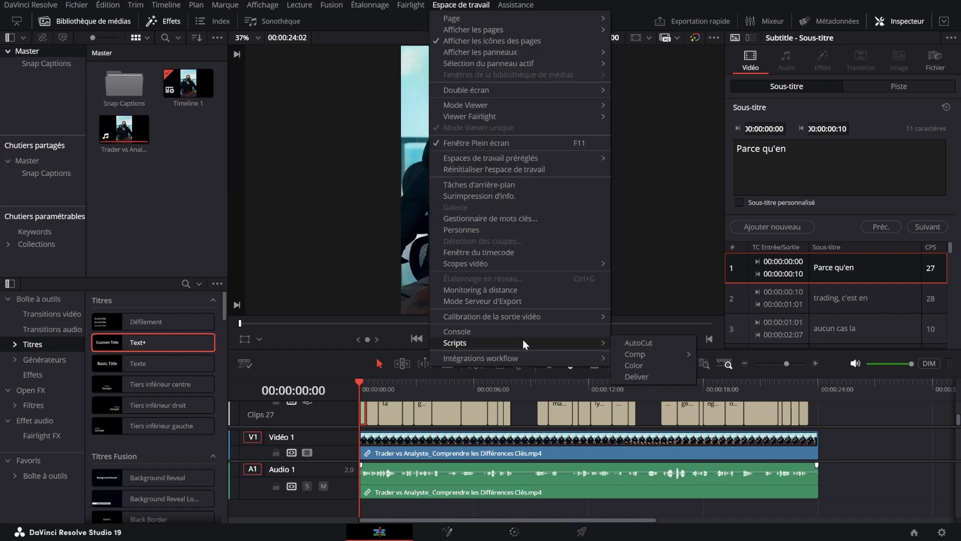
pyautogui.moveTo(662, 356)
pyautogui.click(726, 357)
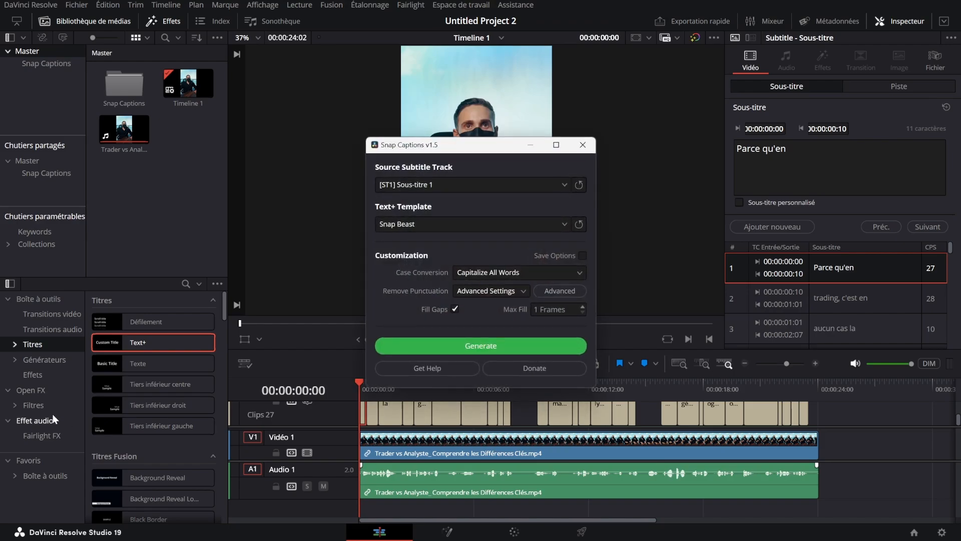
# Look through the available Text+ templates in Snap Captions and choose Mot par mot.
pyautogui.click(466, 223)
pyautogui.click(453, 221)
pyautogui.click(453, 223)
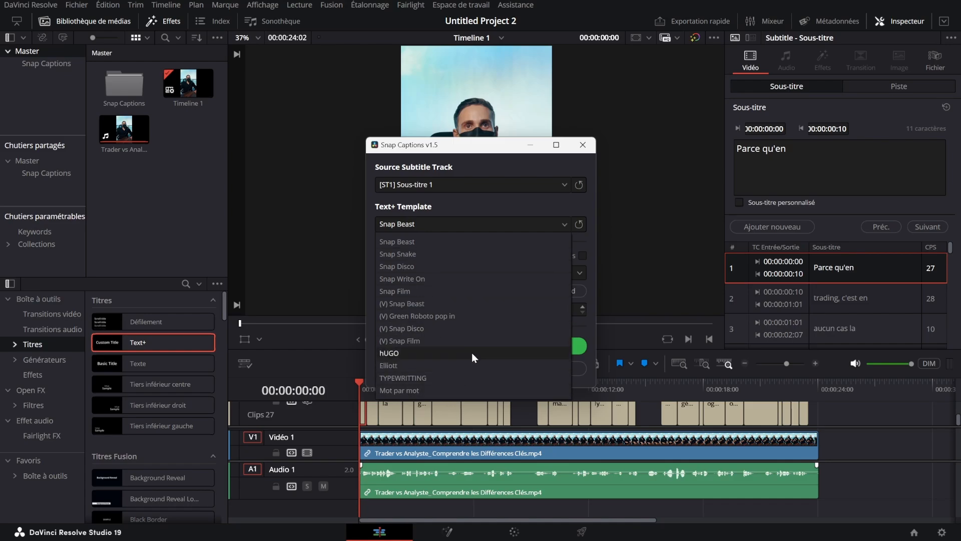
pyautogui.click(539, 204)
pyautogui.click(535, 224)
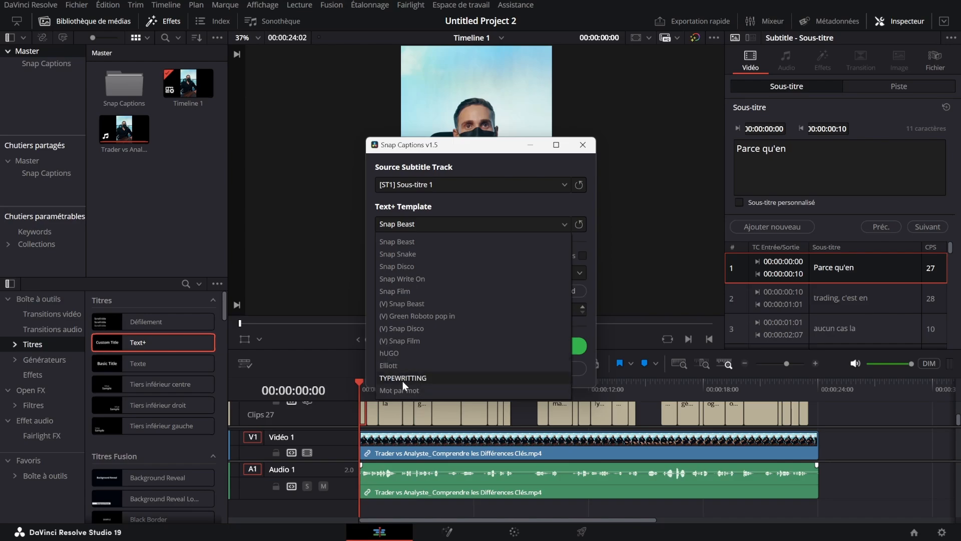
pyautogui.click(519, 199)
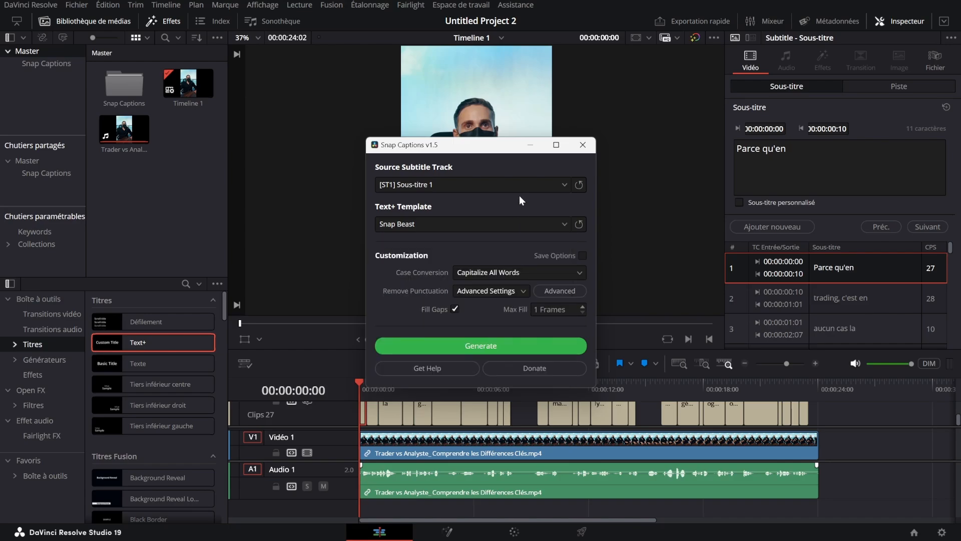
pyautogui.click(523, 223)
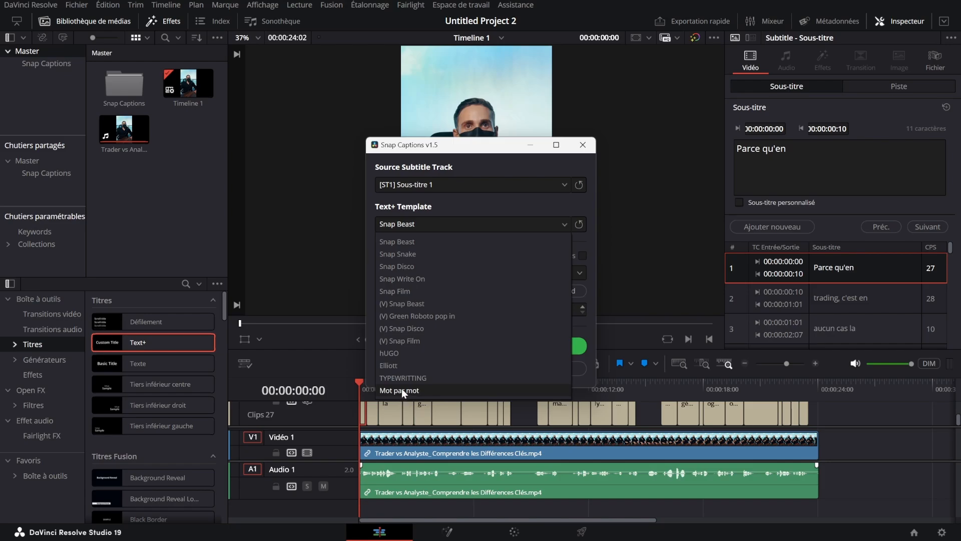
pyautogui.click(401, 390)
# Set case conversion to Capitalize All Words, choose the punctuation removal option, and generate the captions.
pyautogui.click(510, 272)
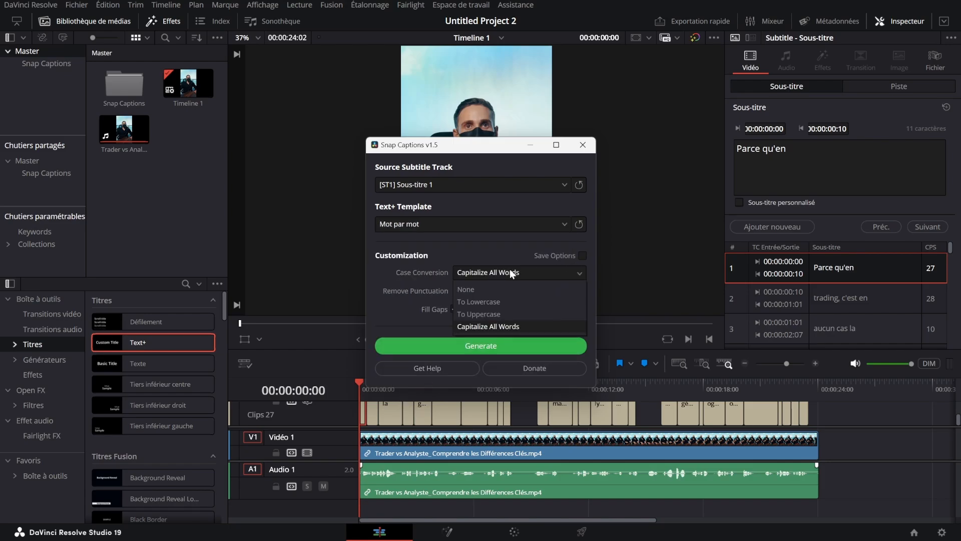
pyautogui.click(489, 326)
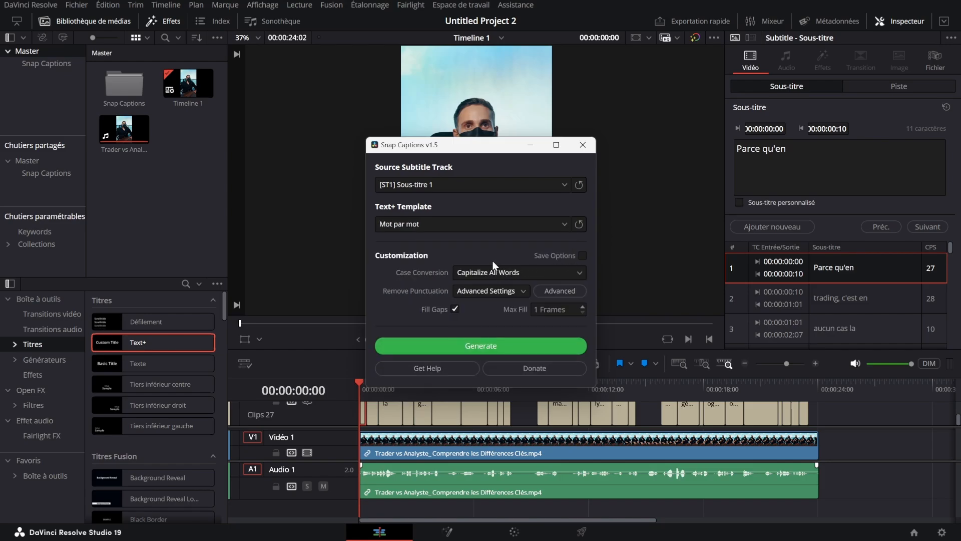
pyautogui.click(491, 291)
pyautogui.click(484, 331)
pyautogui.click(558, 346)
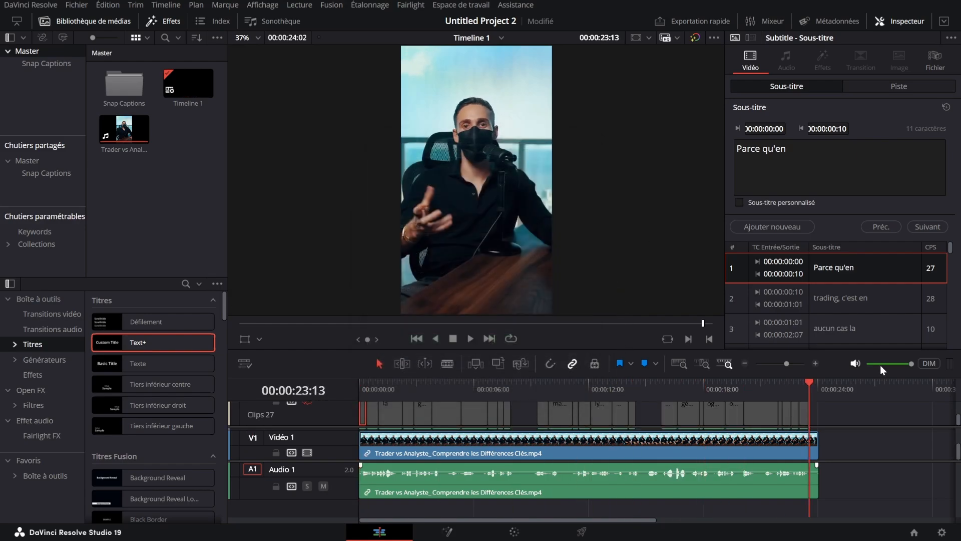
# Play back the opening seconds of the timeline to check the animation of the generated Text+ captions.
pyautogui.press('space')
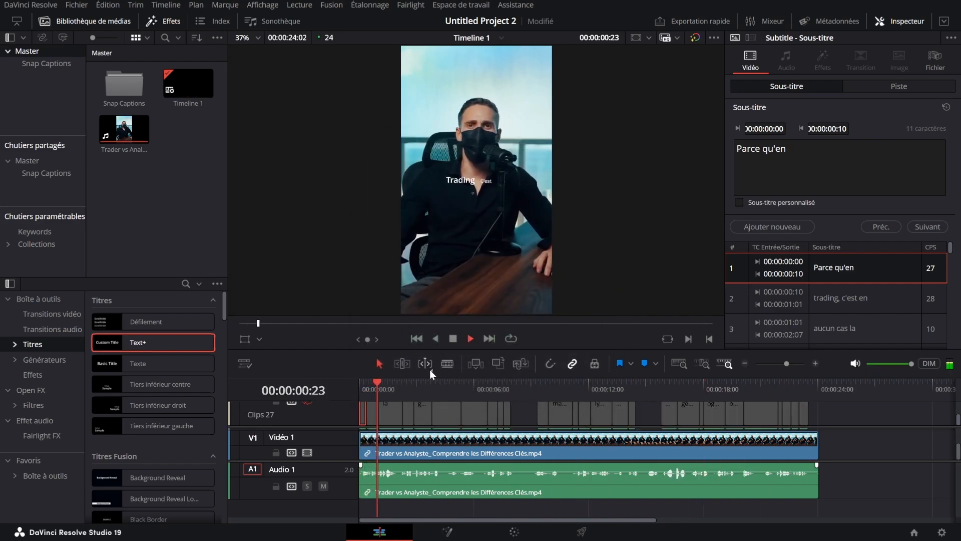
pyautogui.press('space')
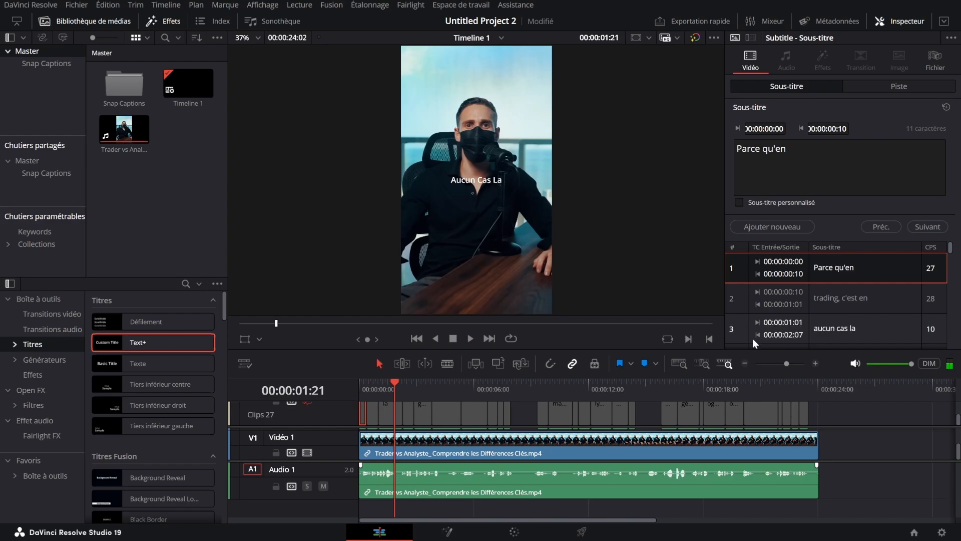
pyautogui.moveTo(786, 364); pyautogui.dragTo(789, 364)
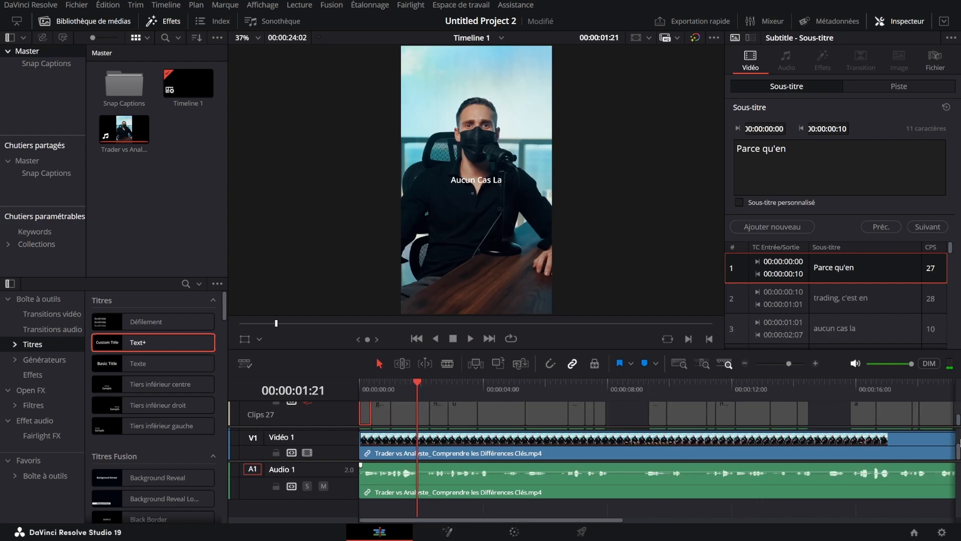
pyautogui.moveTo(959, 444); pyautogui.dragTo(960, 431)
pyautogui.moveTo(422, 377); pyautogui.dragTo(392, 399)
pyautogui.press('space')
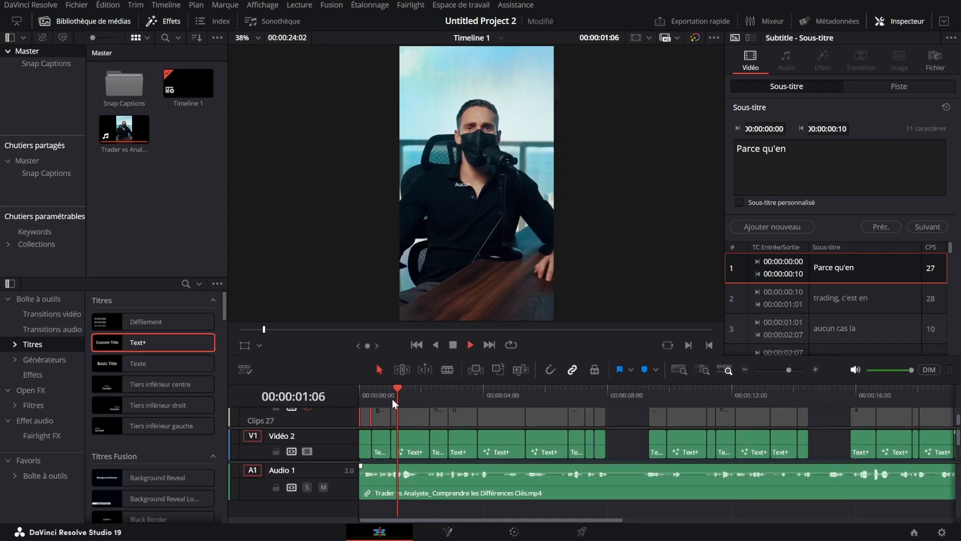
pyautogui.press('space')
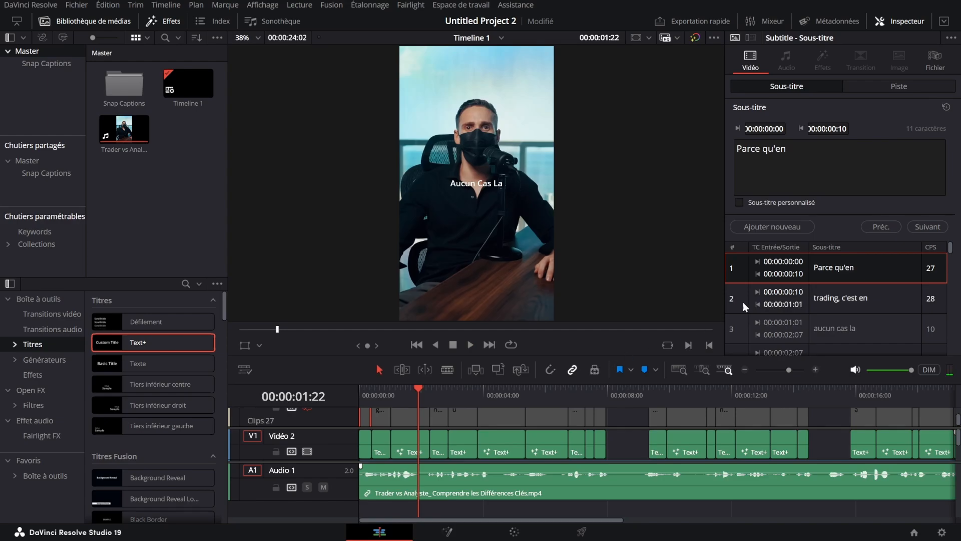
# Delete all the generated Text+ caption clips from the Vidéo 2 track.
pyautogui.moveTo(789, 370); pyautogui.dragTo(782, 369)
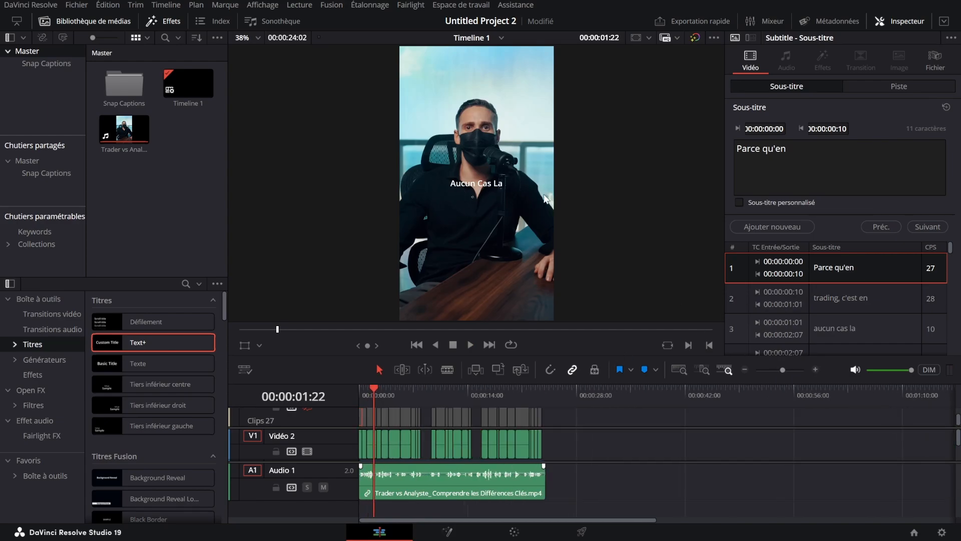
pyautogui.moveTo(599, 447); pyautogui.dragTo(235, 438)
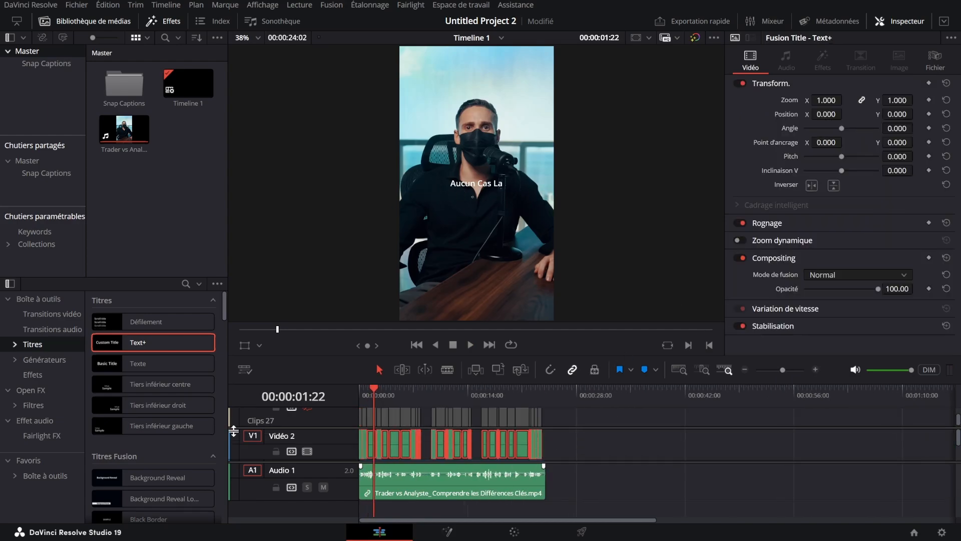
pyautogui.press('Delete')
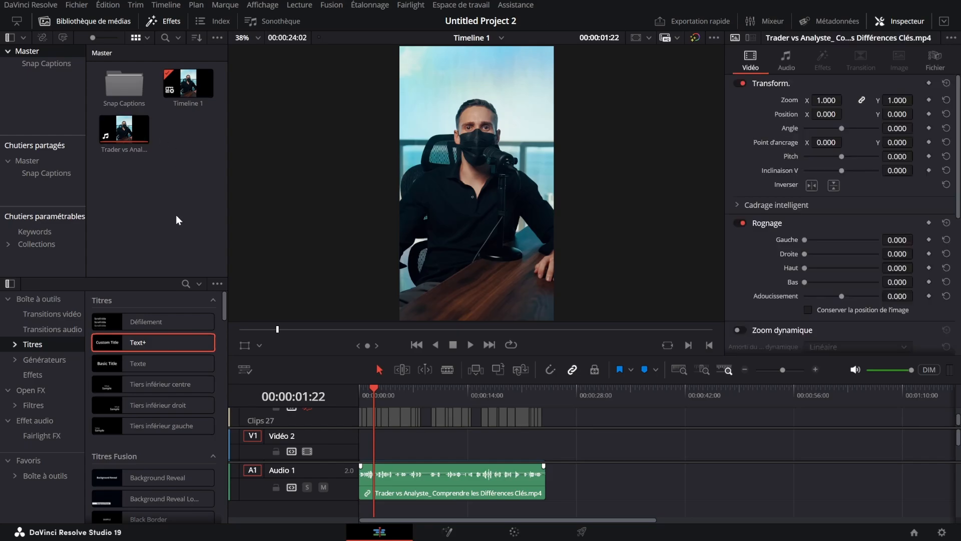
# Add a Text+ title on the Vidéo 2 track beyond the end of the video and open it in Fusion.
pyautogui.click(165, 24)
pyautogui.click(164, 25)
pyautogui.moveTo(120, 342); pyautogui.dragTo(659, 442)
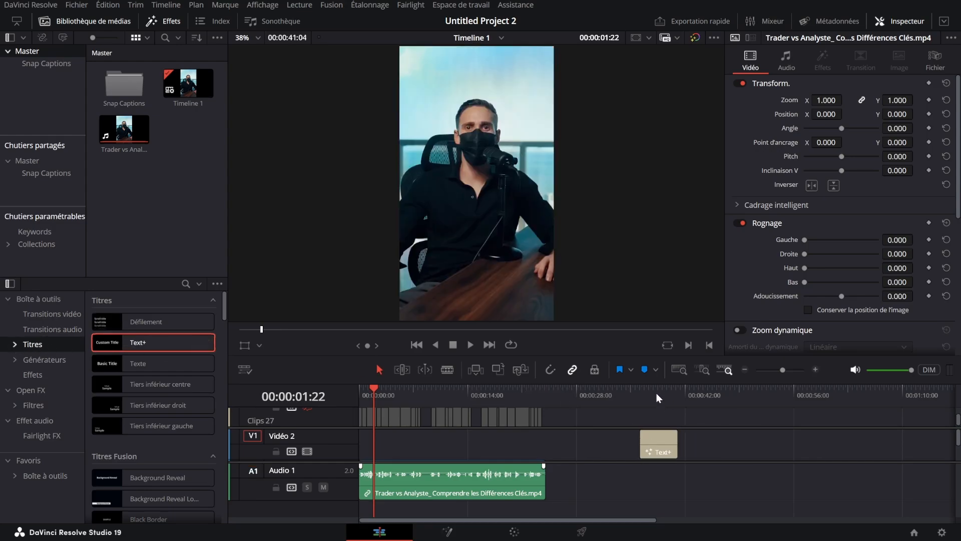
pyautogui.click(659, 393)
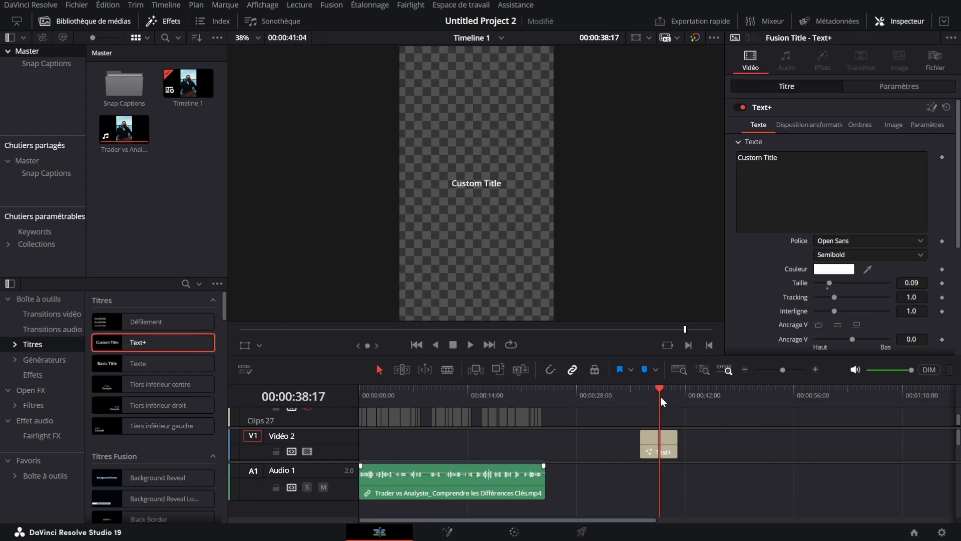
pyautogui.click(448, 530)
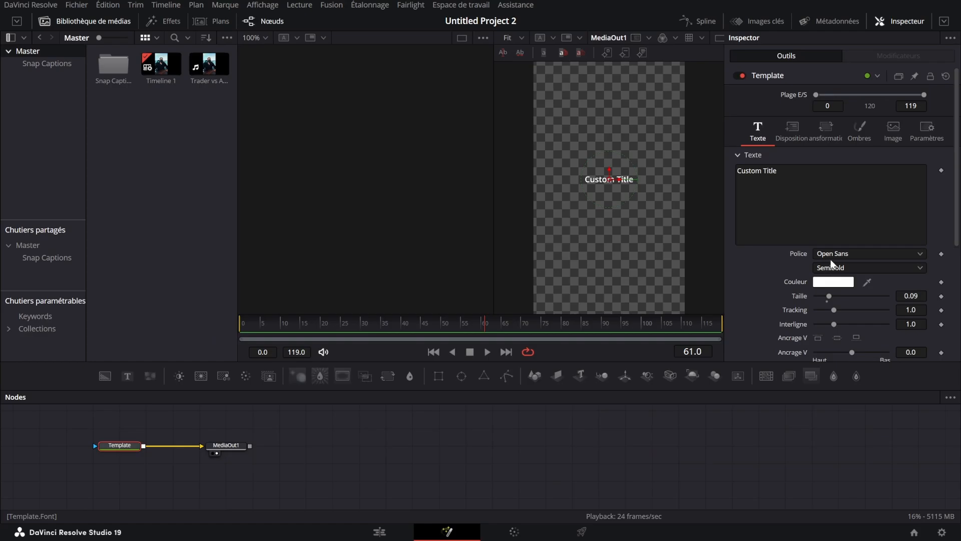
# Set the title's font to Zuume with the Black Italic style.
pyautogui.click(843, 254)
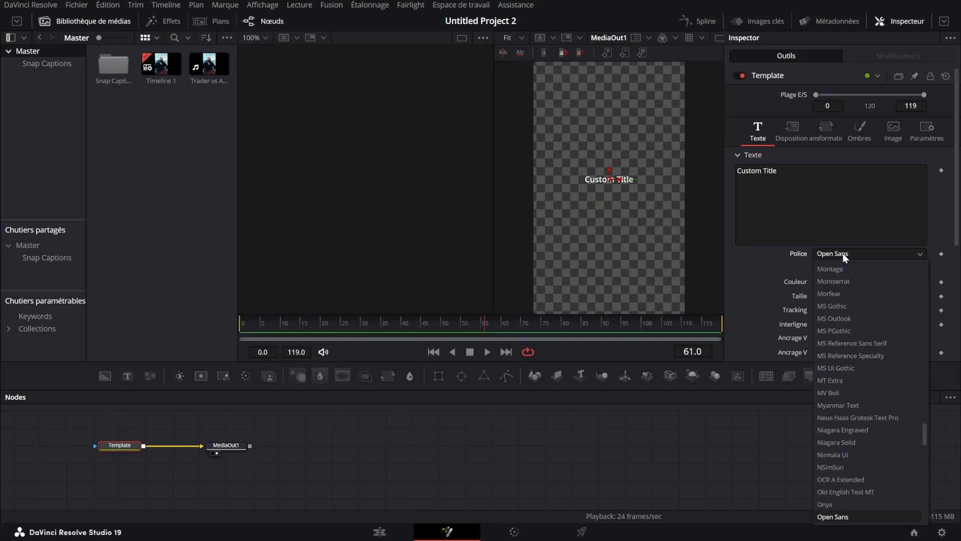
pyautogui.click(835, 514)
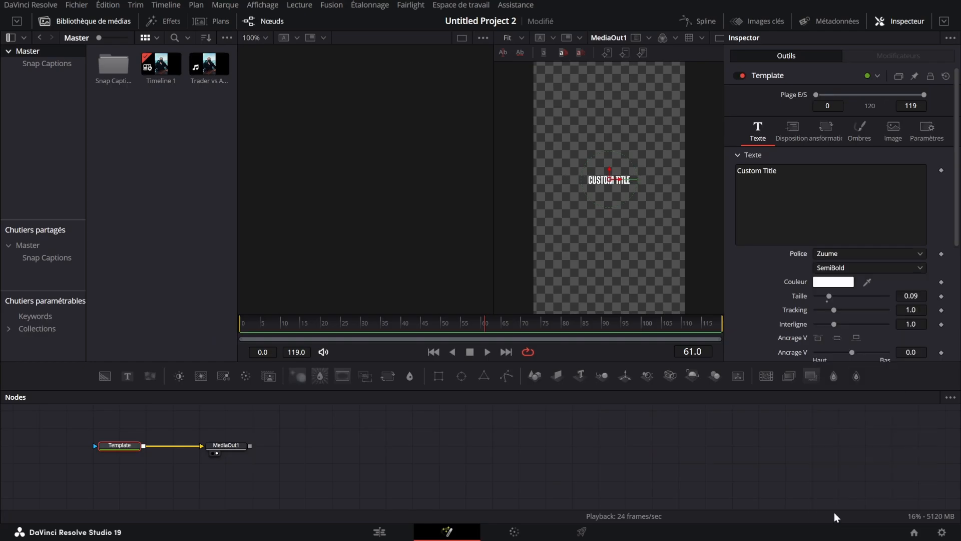
pyautogui.click(847, 268)
pyautogui.click(835, 353)
# Colour the title text dark red and enlarge its size to 0.24.
pyautogui.click(834, 282)
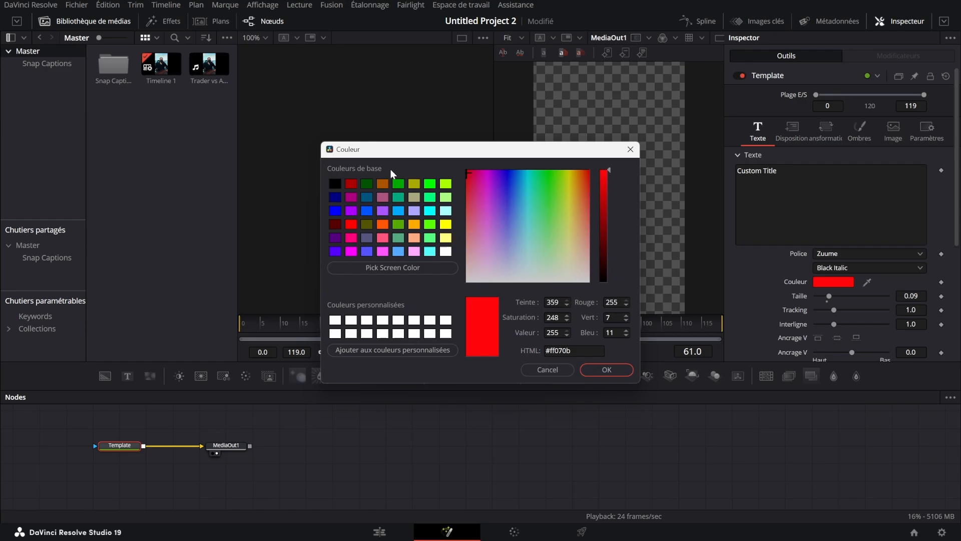
pyautogui.click(356, 184)
pyautogui.click(603, 370)
pyautogui.moveTo(829, 296); pyautogui.dragTo(843, 293)
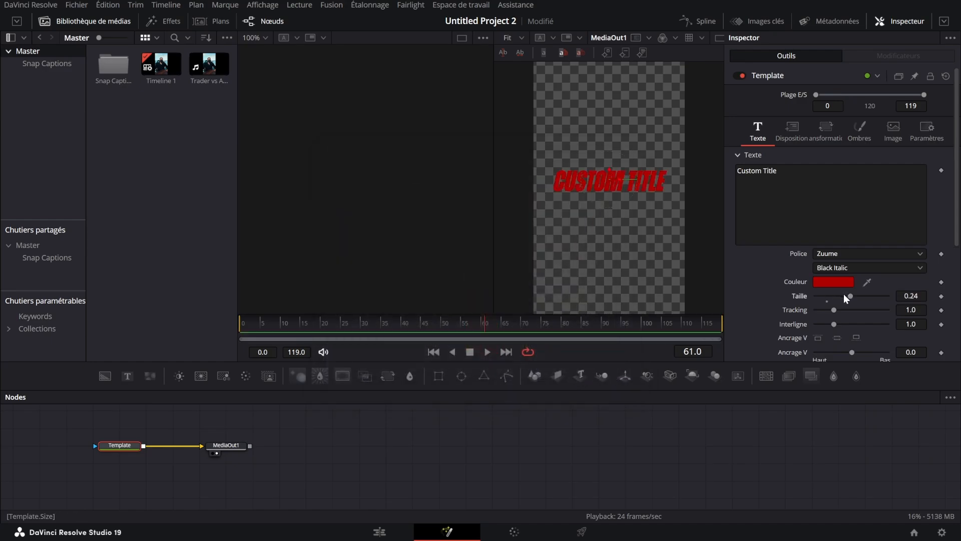
# Insert drop shadow (Ombre portée) and Soft Glow nodes between Template and MediaOut1, then select the Template node.
pyautogui.click(834, 376)
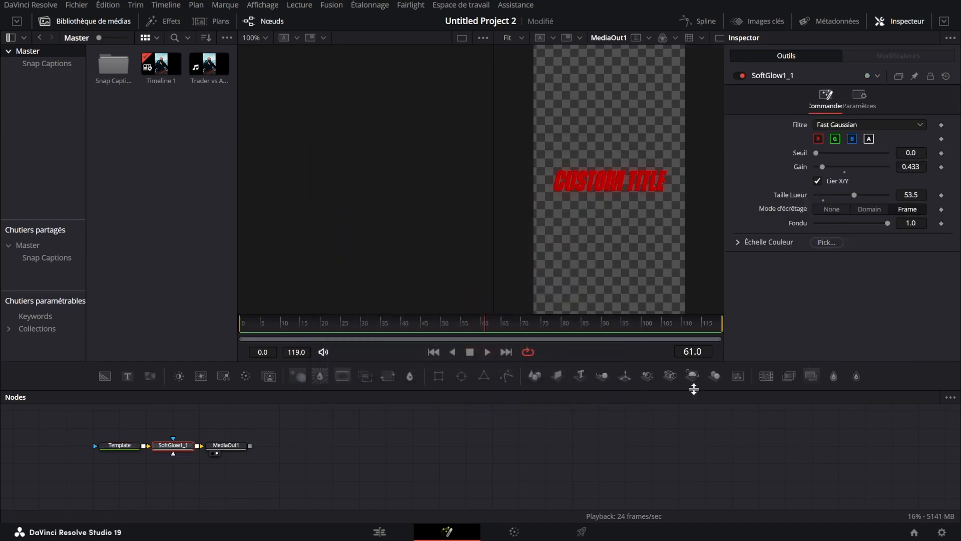
pyautogui.moveTo(120, 446); pyautogui.dragTo(67, 446)
pyautogui.click(811, 376)
pyautogui.click(79, 446)
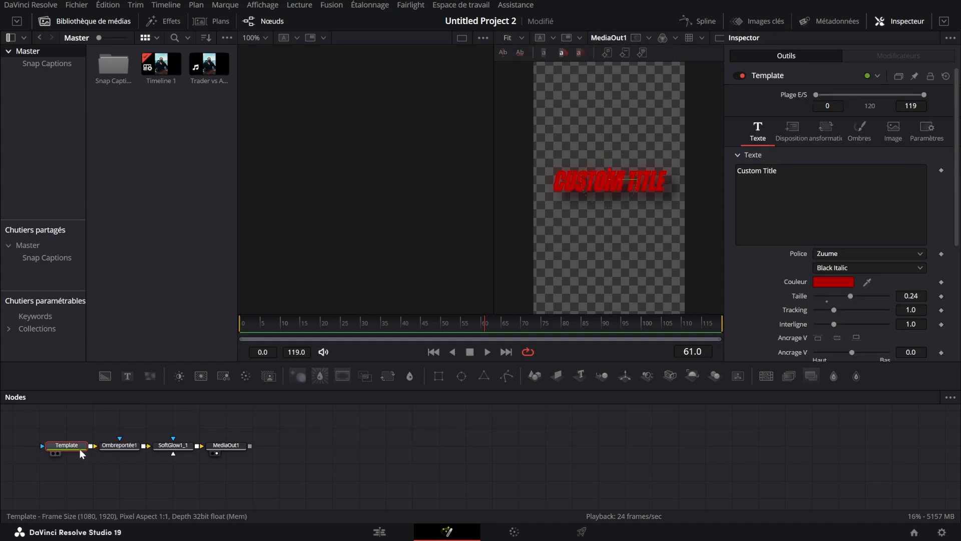
# At frame 0, keyframe the title's size (Taille) and keyframe the characters' Z rotation at 41.8.
pyautogui.moveTo(380, 322); pyautogui.dragTo(2, 394)
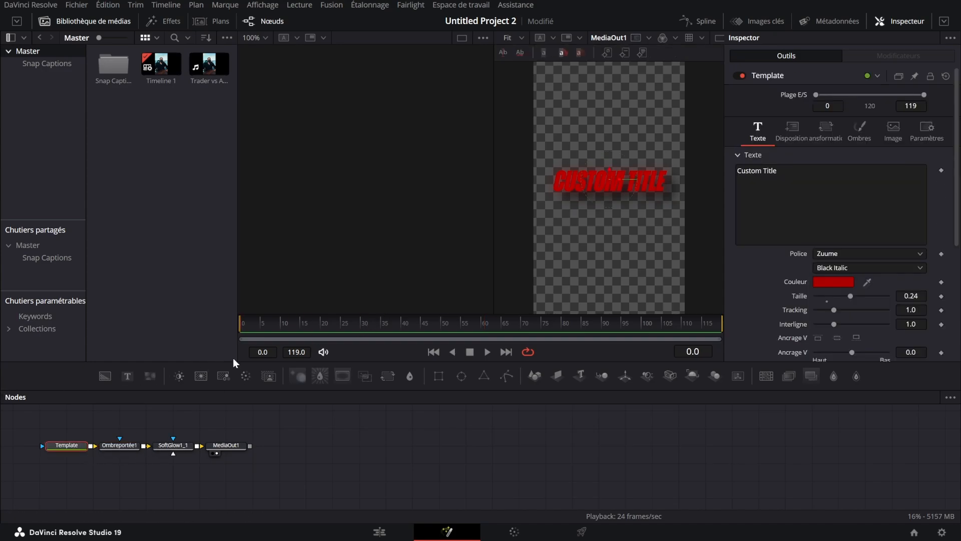
pyautogui.click(943, 297)
pyautogui.click(834, 124)
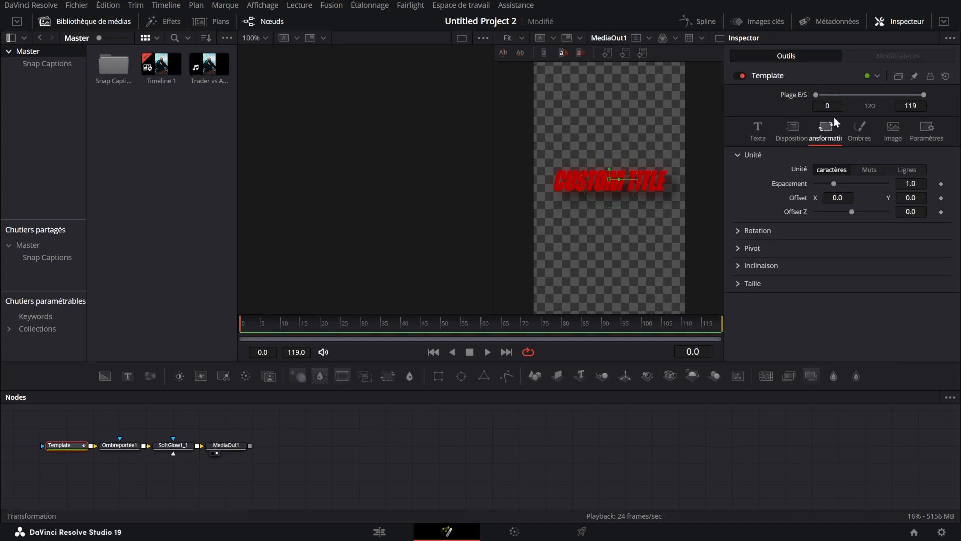
pyautogui.click(745, 231)
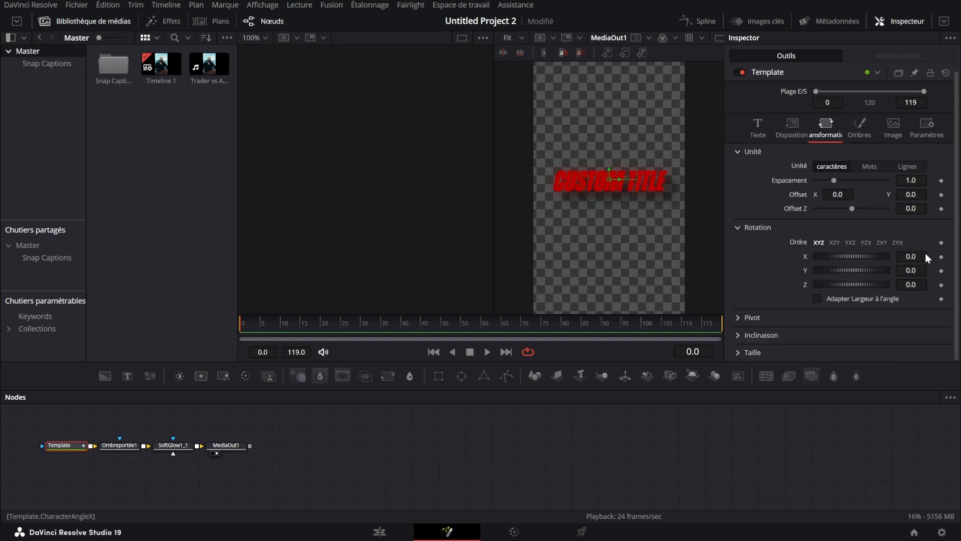
pyautogui.click(943, 285)
pyautogui.moveTo(901, 287); pyautogui.dragTo(906, 284)
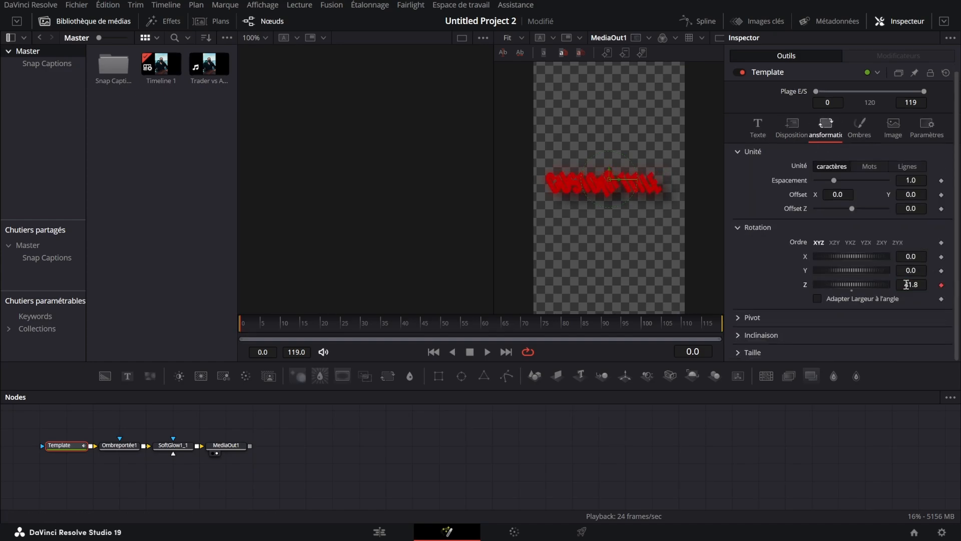
# At frame 15, reset the characters' Z rotation to 0 and add a size keyframe of 0.24.
pyautogui.click(756, 129)
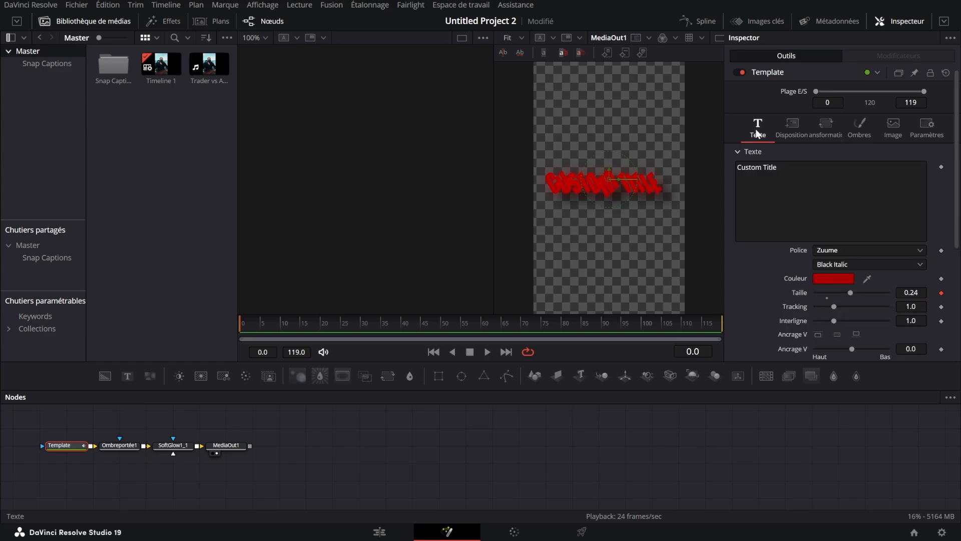
pyautogui.click(300, 321)
pyautogui.click(817, 135)
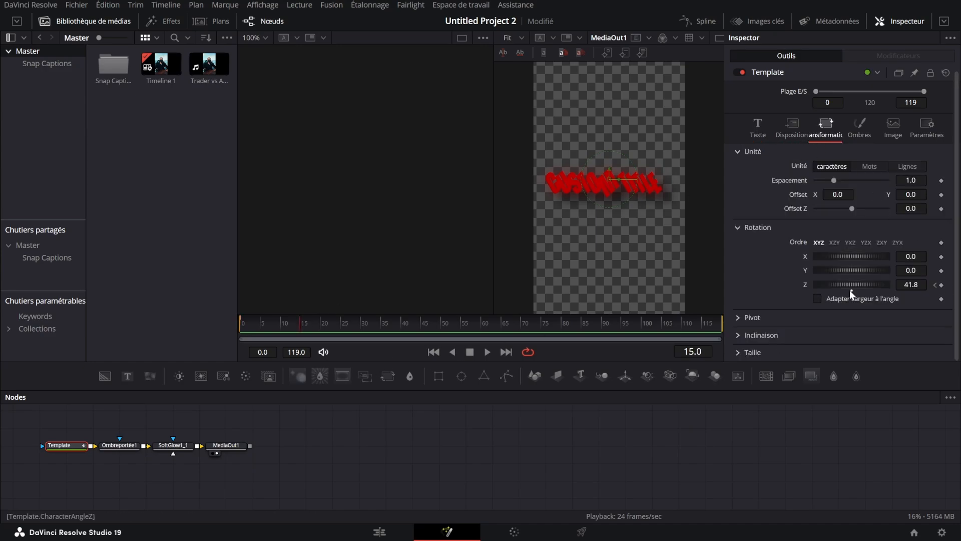
pyautogui.click(851, 290)
pyautogui.click(758, 129)
pyautogui.click(941, 292)
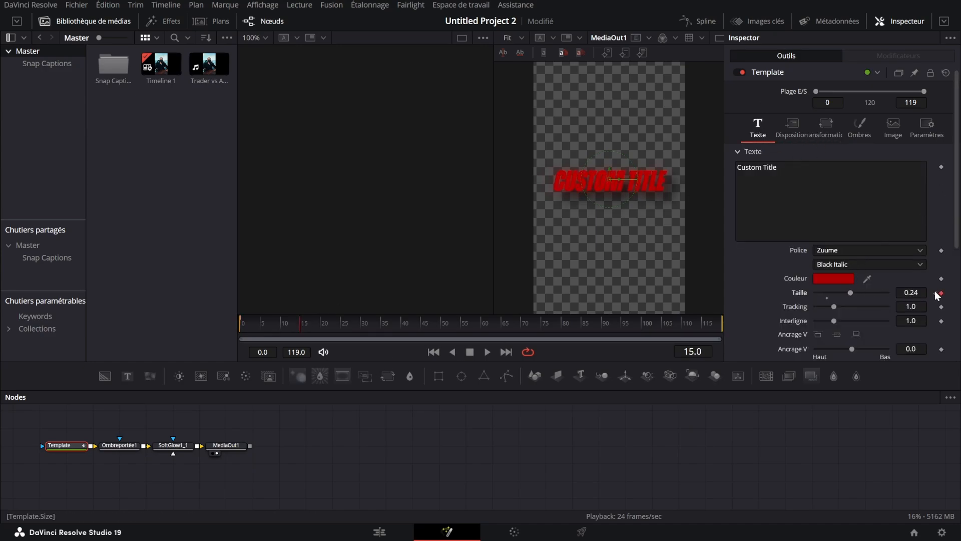
# Set the title's first size keyframe at frame 0 to 0, and scrub through the animation.
pyautogui.click(935, 293)
pyautogui.moveTo(848, 292); pyautogui.dragTo(807, 296)
pyautogui.click(437, 460)
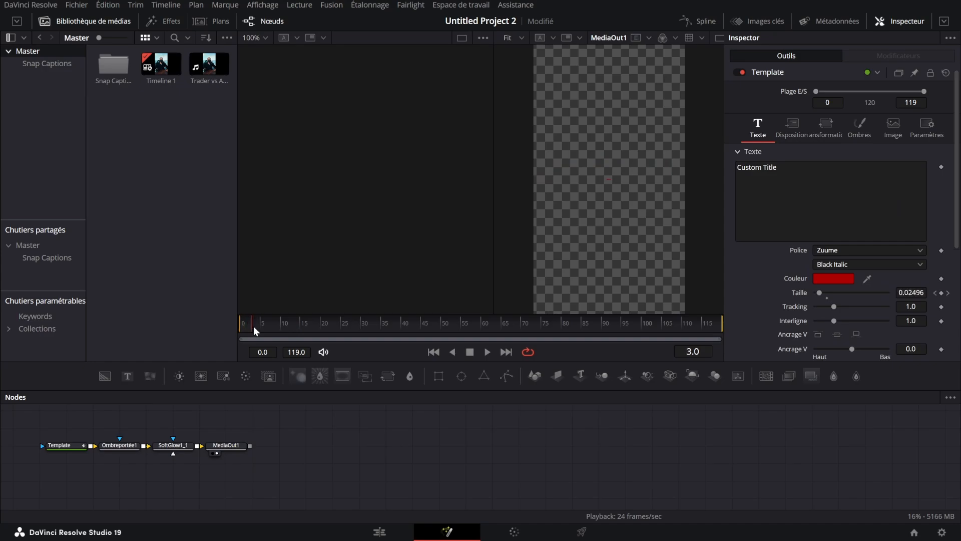
pyautogui.moveTo(253, 326); pyautogui.dragTo(310, 326)
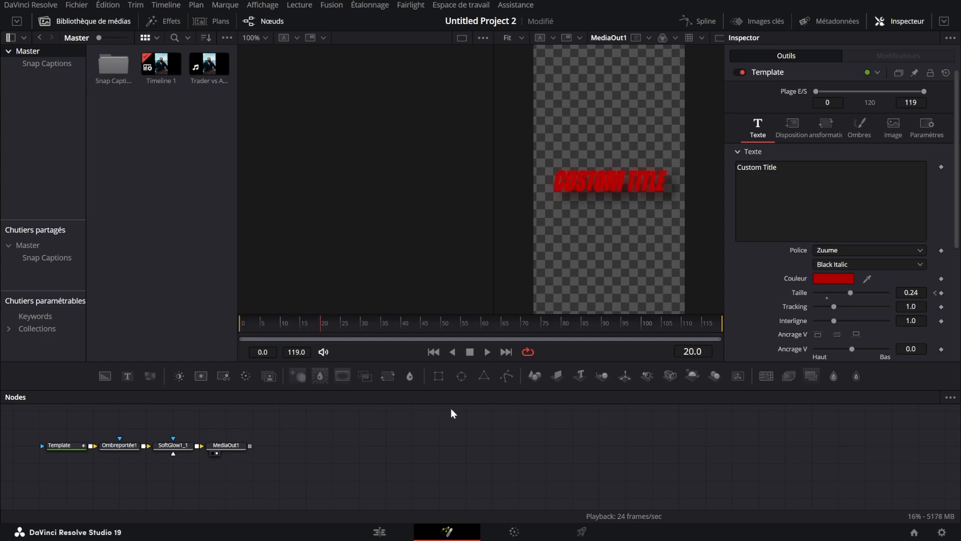
# Enable motion blur (Flou de mouvement) on the Template node.
pyautogui.click(82, 447)
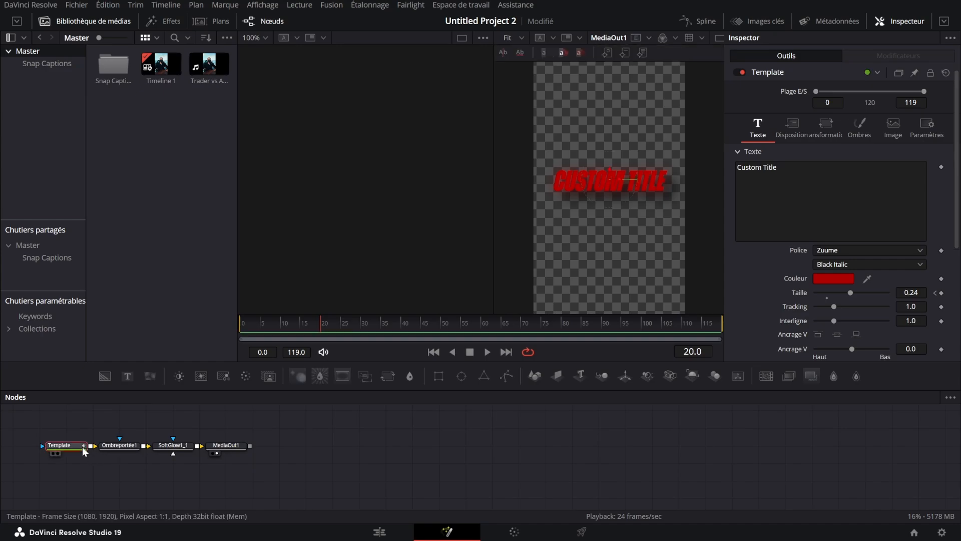
pyautogui.moveTo(299, 334); pyautogui.dragTo(329, 330)
pyautogui.click(927, 129)
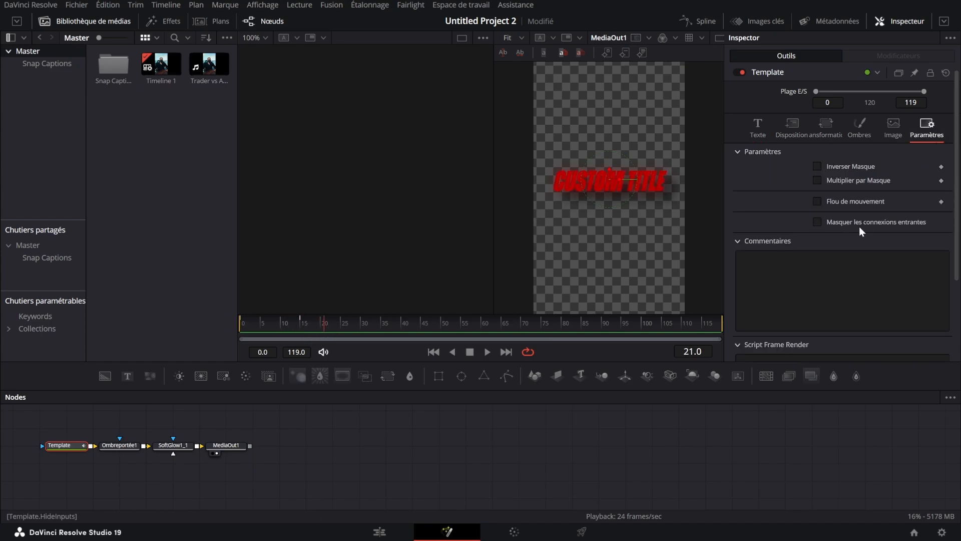
pyautogui.click(818, 201)
# Smooth the Lettre Angle Z and Taille curves in the Spline editor with Ease In 64.4 and Ease Out 33.0.
pyautogui.click(699, 21)
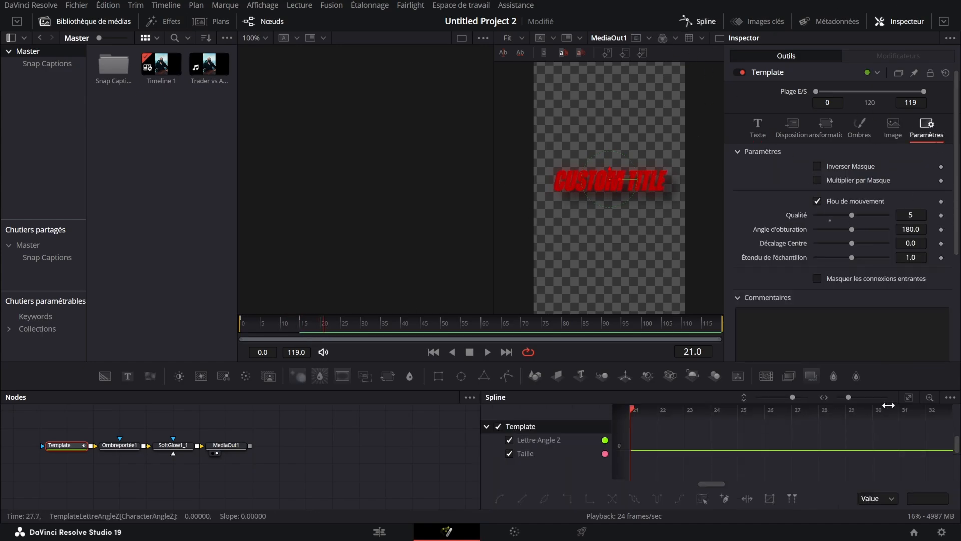
pyautogui.click(909, 397)
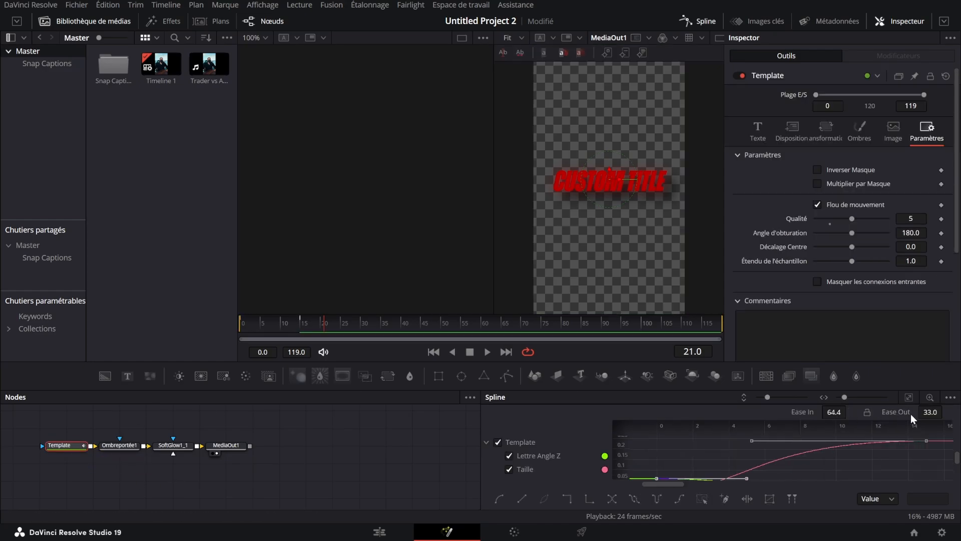
pyautogui.click(698, 21)
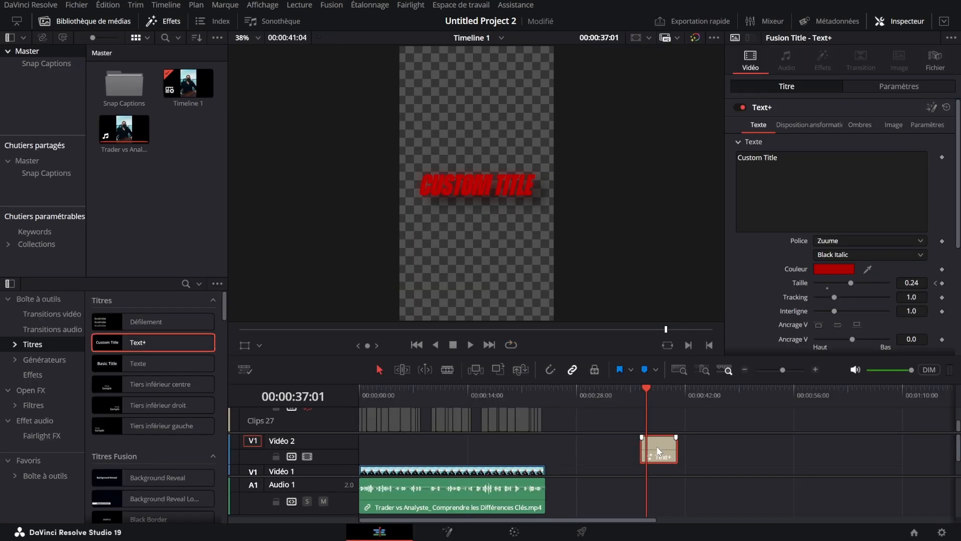
# Rename the Text+ clip on the timeline as "rotation taille".
pyautogui.click(932, 56)
pyautogui.click(850, 117)
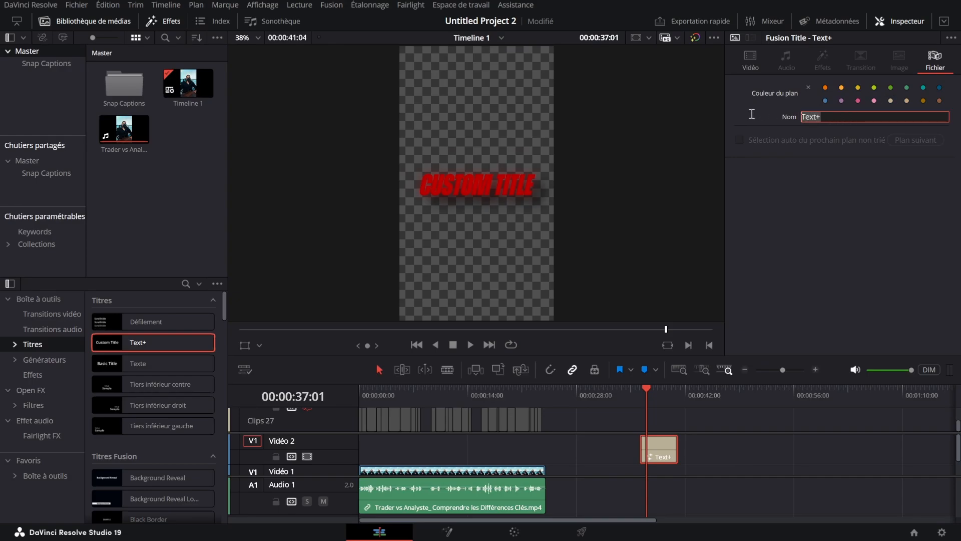
pyautogui.write('rotation taille')
pyautogui.click(742, 462)
# Add the rotation taille title from the timeline to the shared Master bin, with shared bins kept displayed.
pyautogui.moveTo(659, 451); pyautogui.dragTo(39, 161)
pyautogui.scroll(-3, 193, 261)
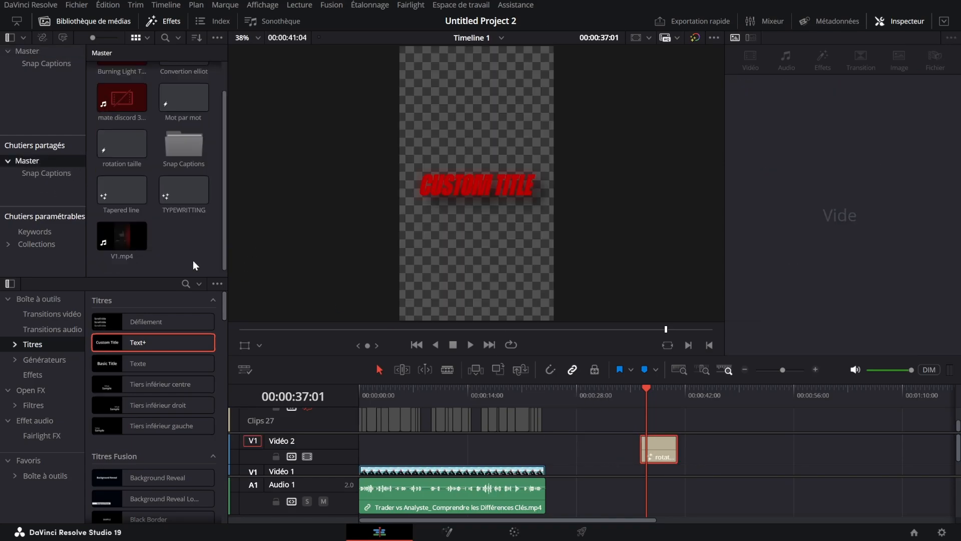
pyautogui.click(217, 38)
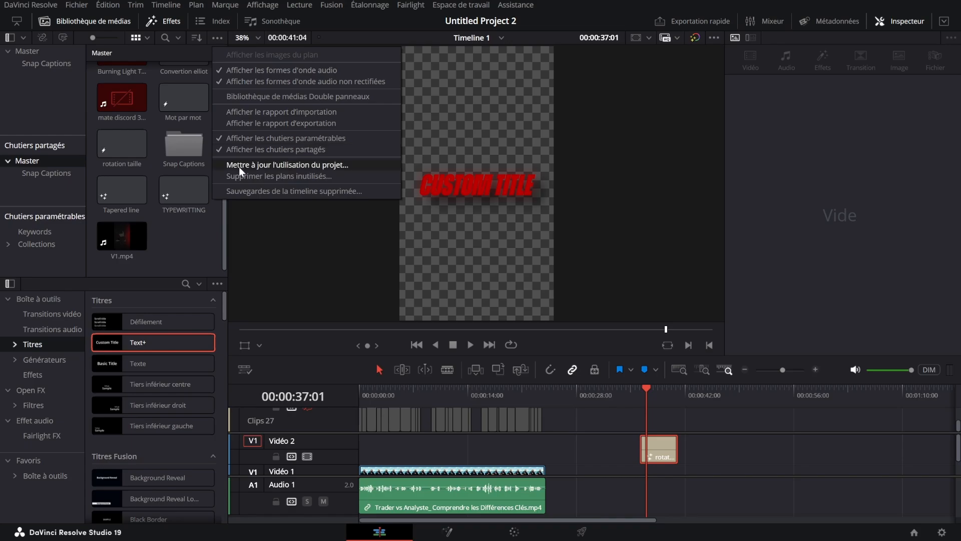
pyautogui.click(187, 274)
# Move the rotation taille title from the shared Master bin into the shared Snap Captions bin and open that bin.
pyautogui.click(123, 146)
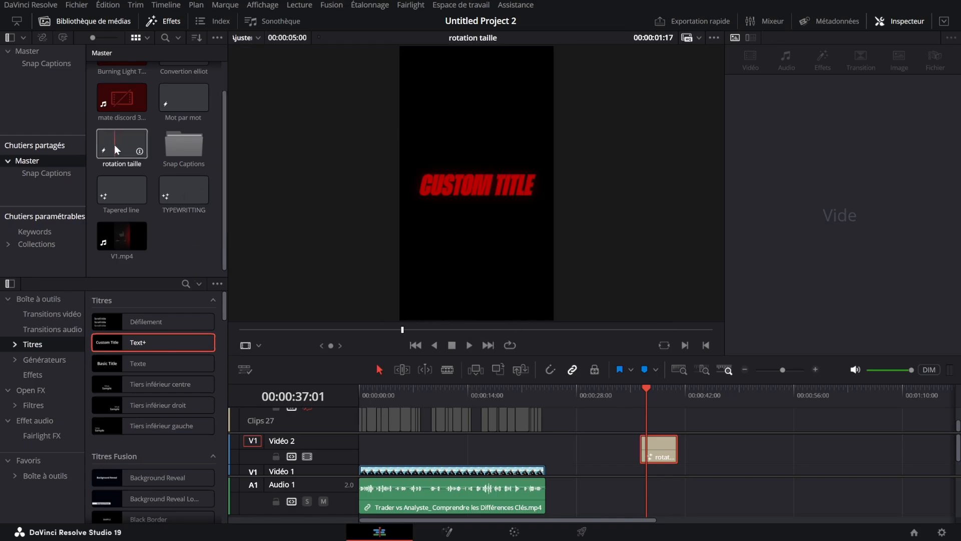
pyautogui.moveTo(115, 146); pyautogui.dragTo(180, 145)
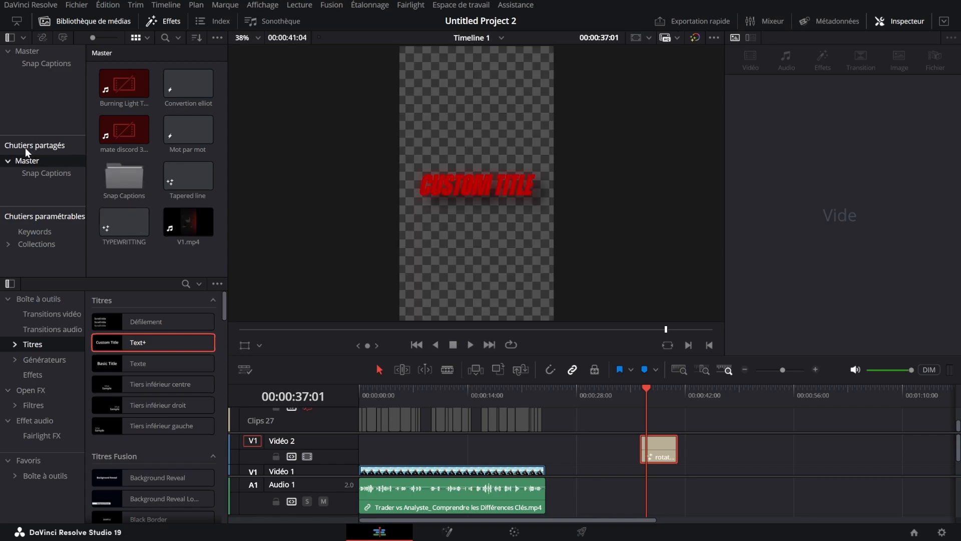
pyautogui.doubleClick(145, 188)
pyautogui.scroll(3, 178, 224)
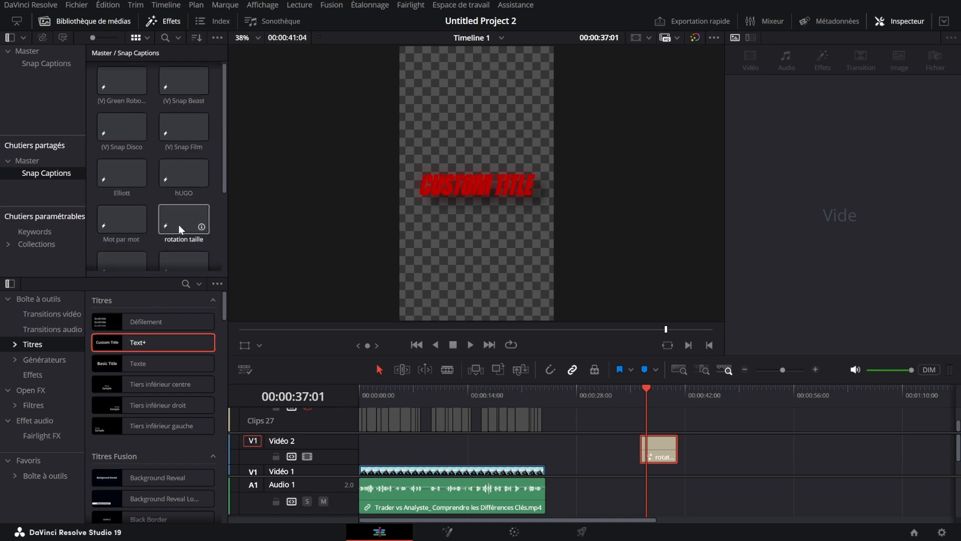
# Delete the project's Snap Captions bin and replace it with a copy of the shared Snap Captions bin.
pyautogui.click(27, 51)
pyautogui.press('Delete')
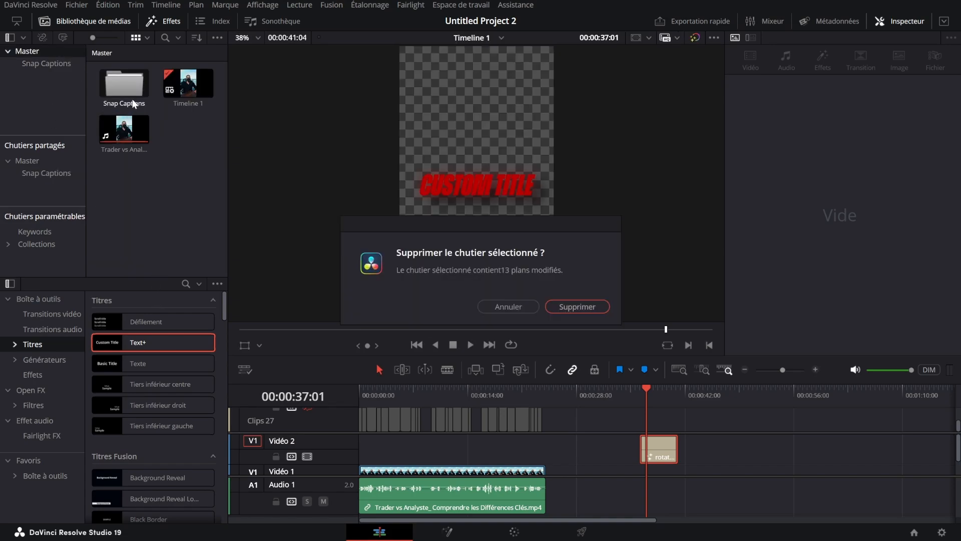
pyautogui.click(572, 300)
pyautogui.moveTo(48, 173); pyautogui.dragTo(38, 50)
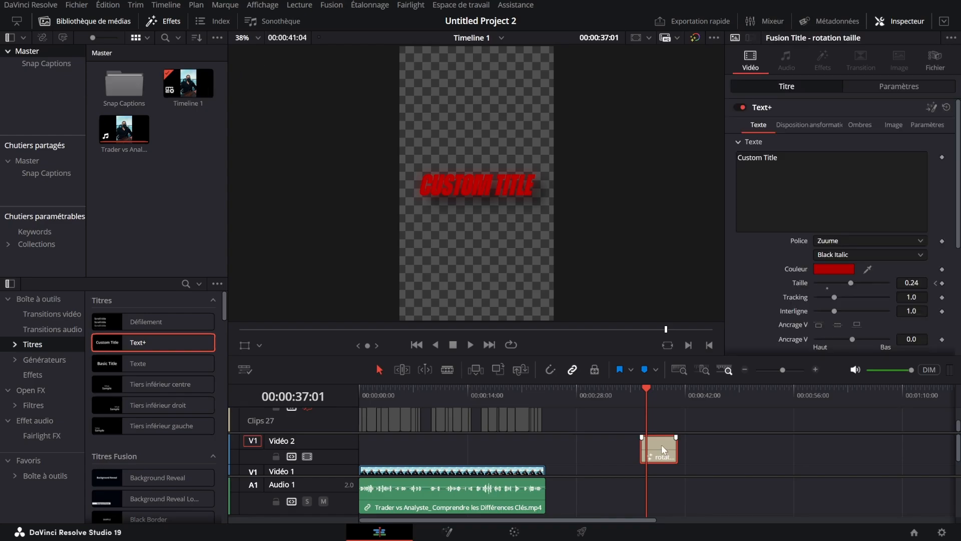
# Delete the rotation taille title from the timeline and launch the Snap Captions script with the playhead at the start.
pyautogui.press('Delete')
pyautogui.press('Home')
pyautogui.click(466, 5)
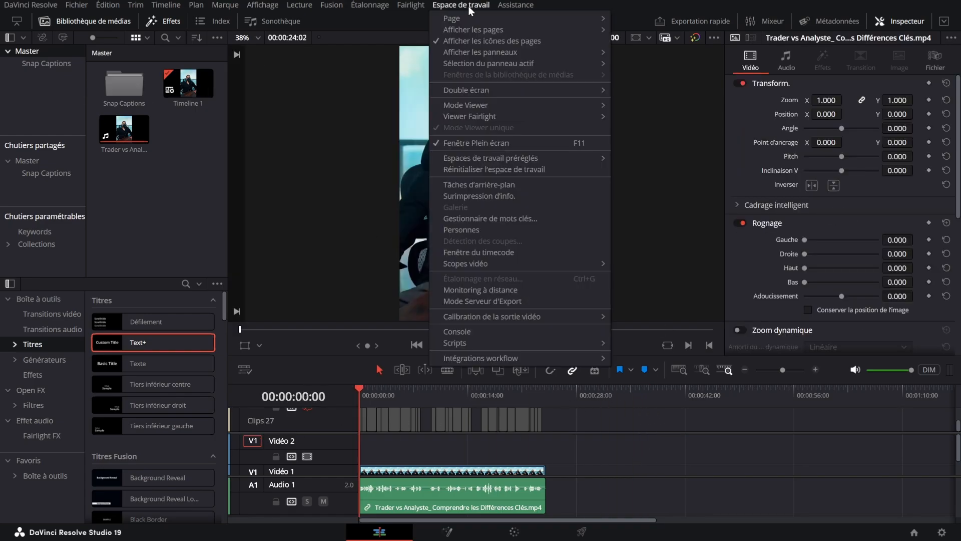
pyautogui.moveTo(526, 342)
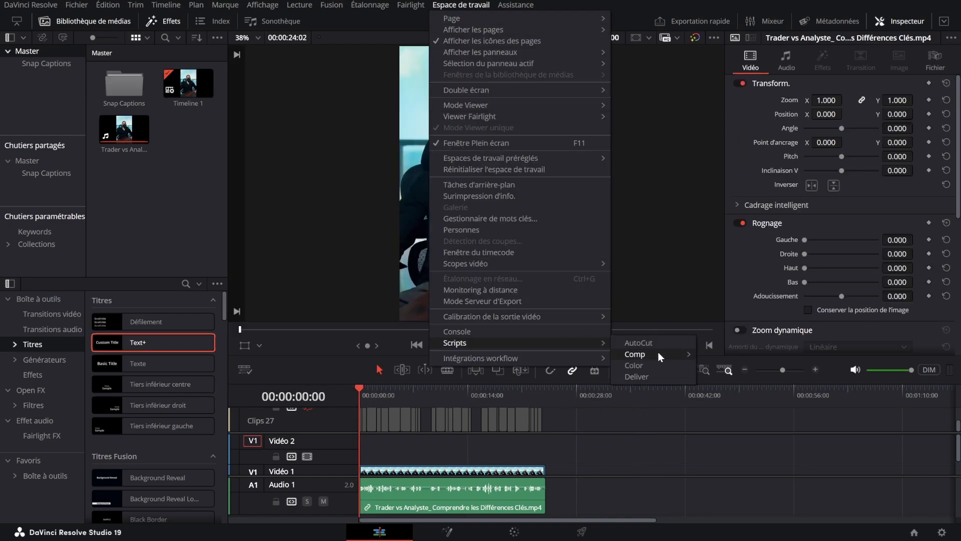
pyautogui.moveTo(656, 353)
pyautogui.click(719, 355)
# Generate captions from [ST1] Sous-titre 1 with the rotation taille template and Remove Punctuation set to Remove All.
pyautogui.click(412, 225)
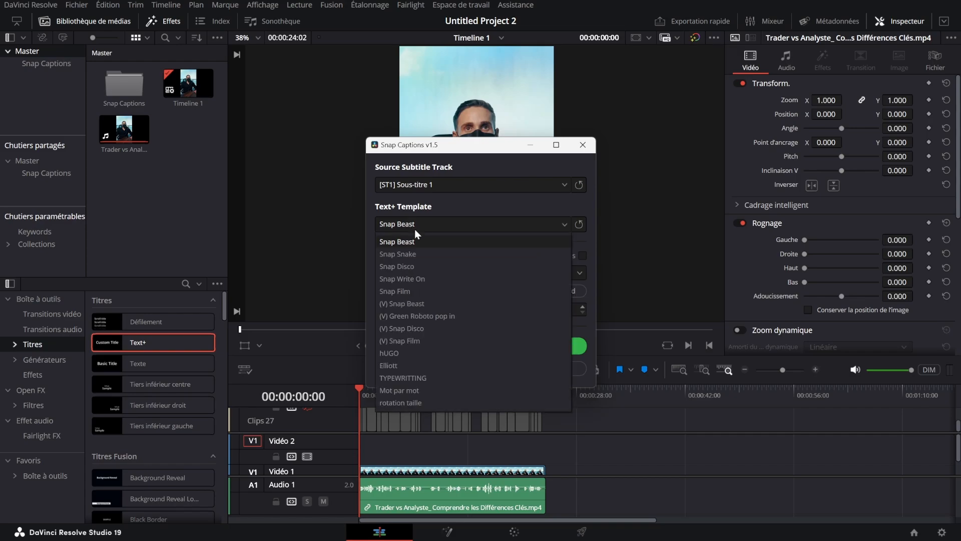
pyautogui.click(414, 402)
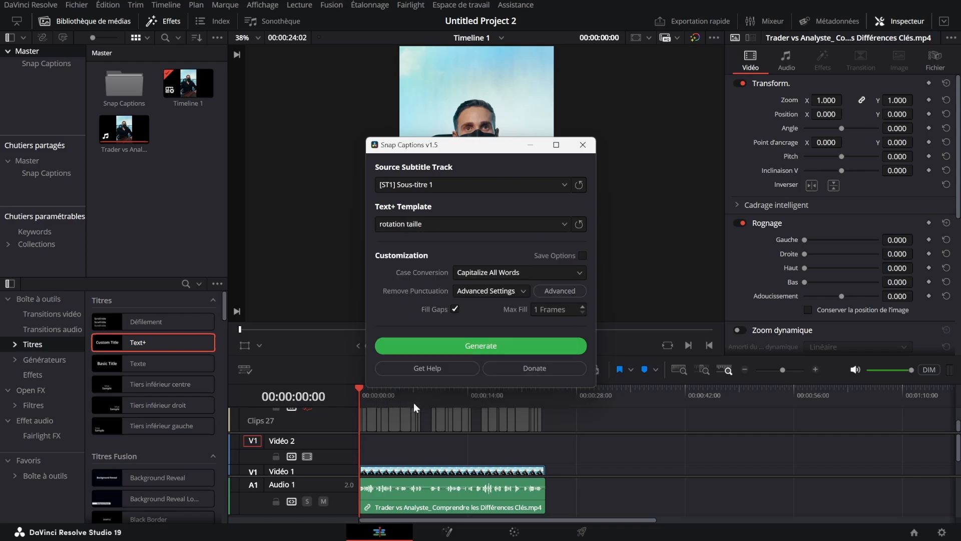
pyautogui.click(498, 291)
pyautogui.click(483, 333)
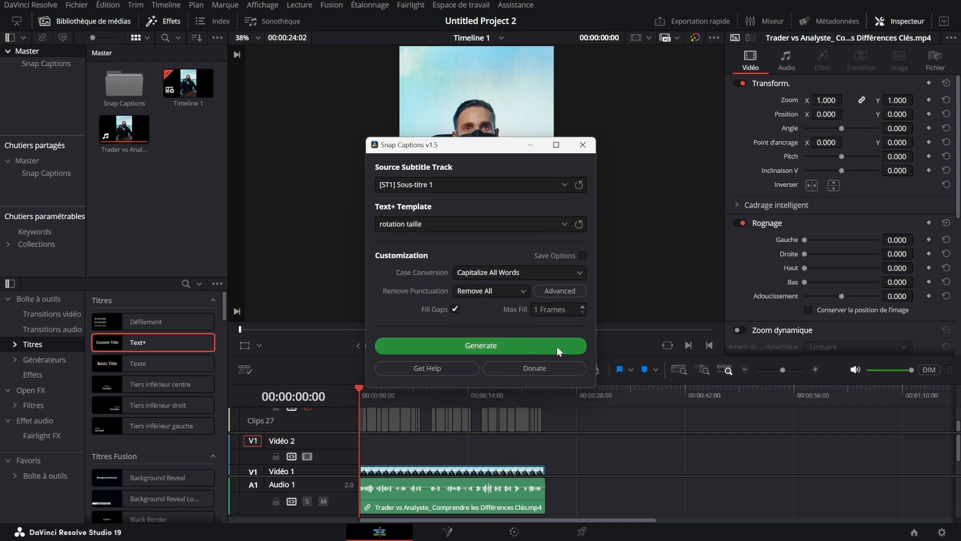
pyautogui.click(557, 345)
# Play the generated captions from the start of the timeline to check their animation.
pyautogui.press('space')
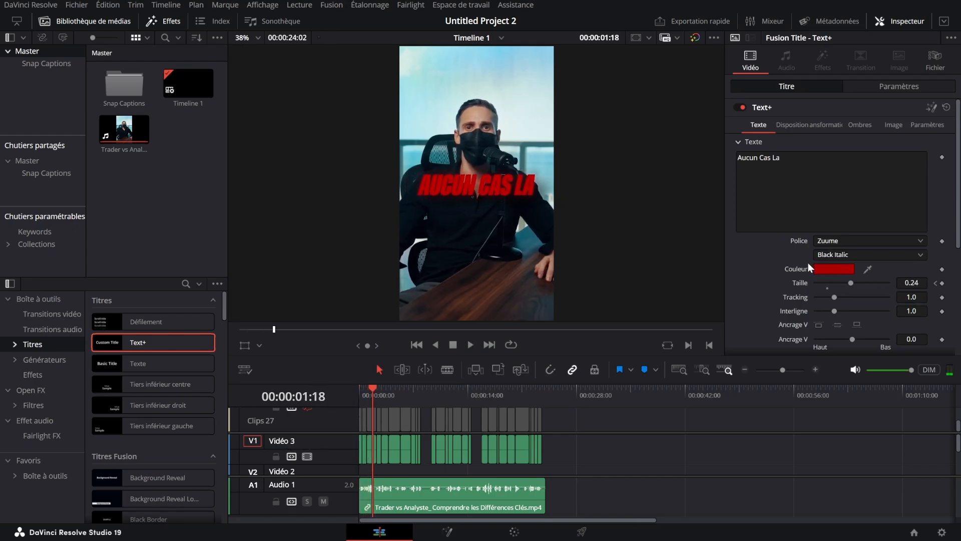
pyautogui.press('Home')
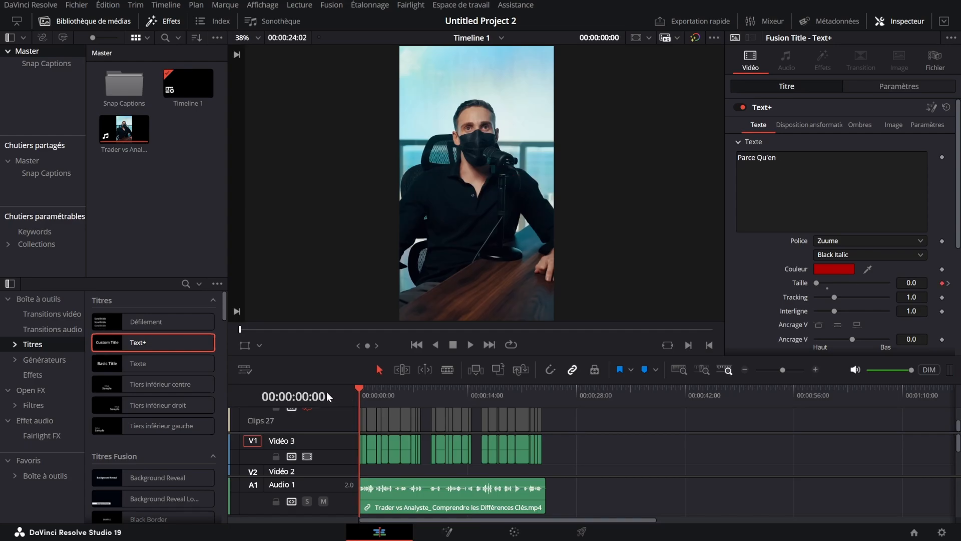
pyautogui.click(791, 369)
pyautogui.press('space')
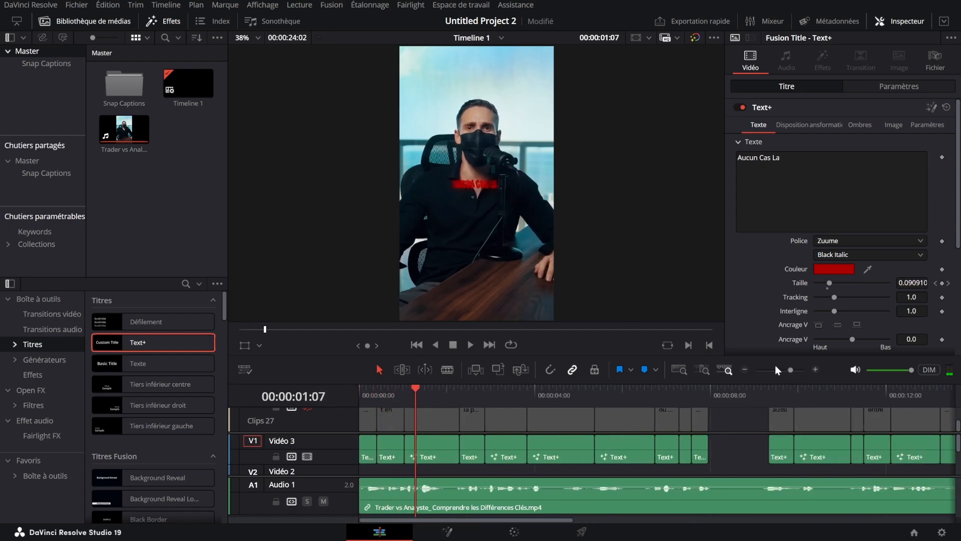
# Place the rotation taille template from the shared Snap Captions bin beyond the end of the video and open it in Fusion.
pyautogui.click(775, 370)
pyautogui.click(25, 172)
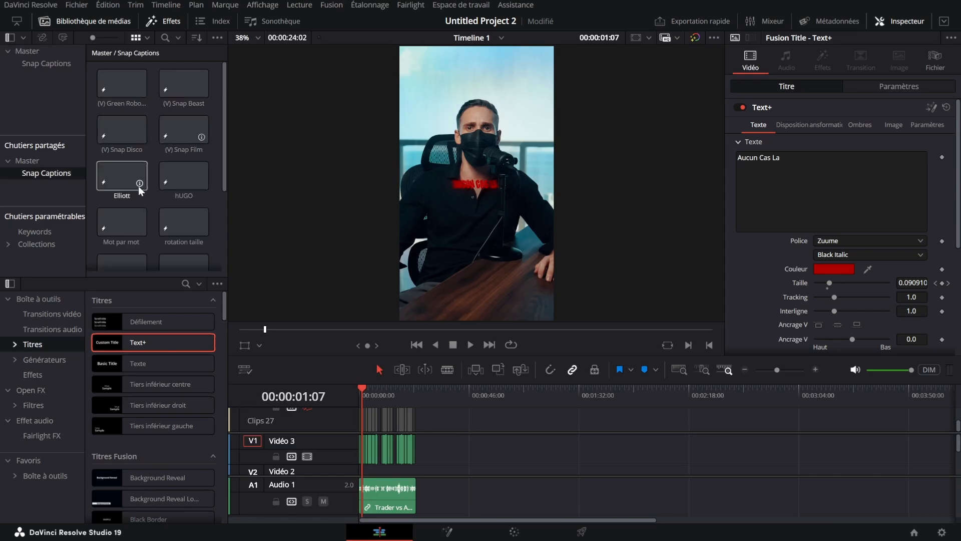
pyautogui.scroll(-3, 143, 188)
pyautogui.scroll(1, 173, 168)
pyautogui.moveTo(181, 163); pyautogui.dragTo(586, 455)
pyautogui.click(593, 396)
pyautogui.click(447, 531)
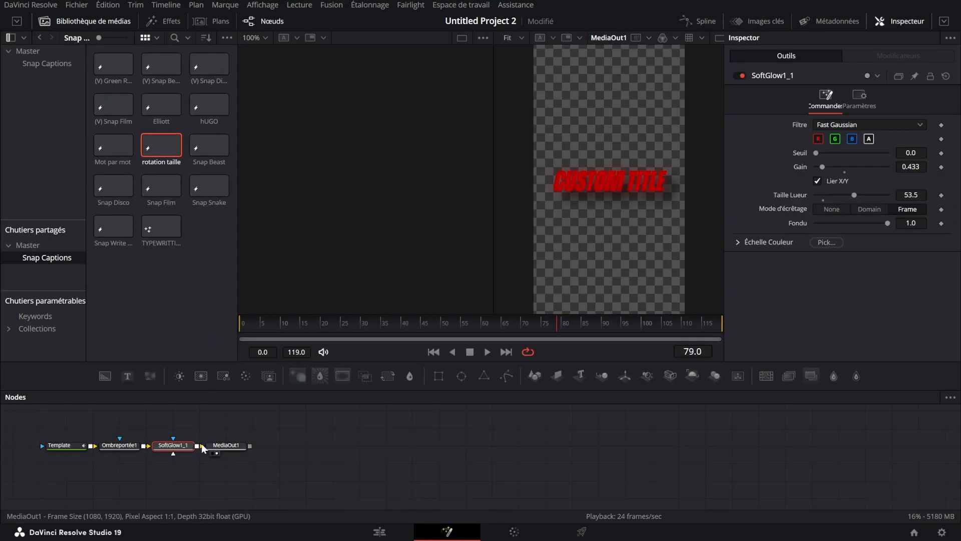
# Remove the Template node's character Z rotation and size keyframes at frame 15.
pyautogui.click(60, 446)
pyautogui.click(860, 131)
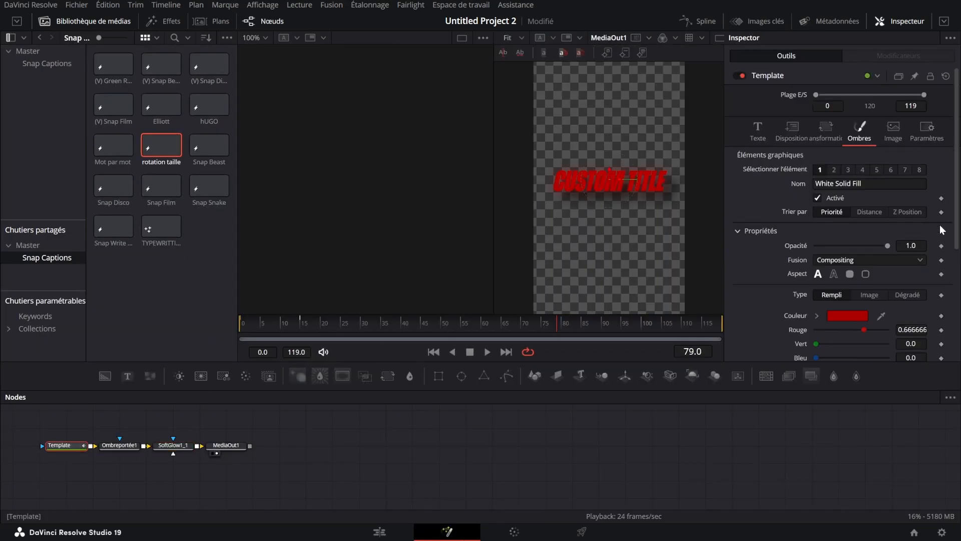
pyautogui.click(826, 131)
pyautogui.click(800, 132)
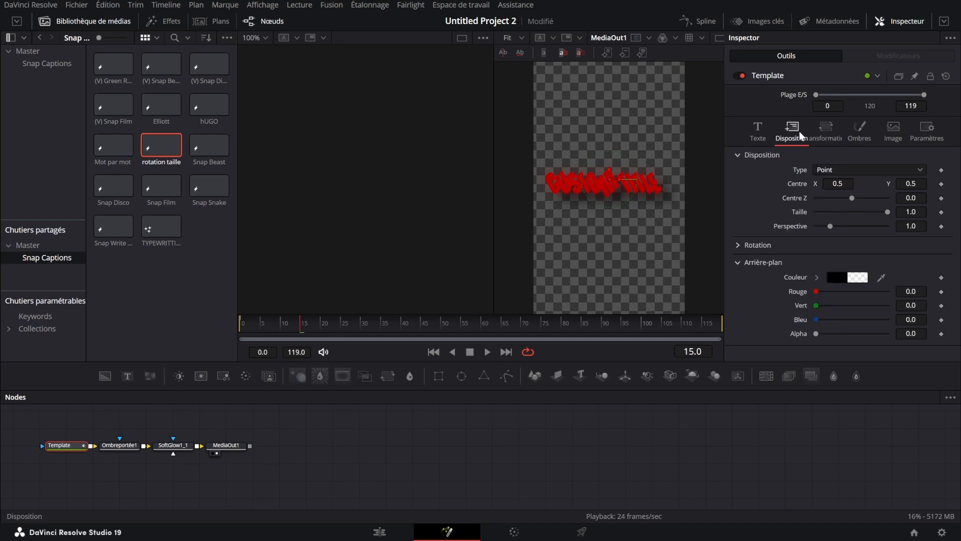
pyautogui.click(758, 132)
pyautogui.click(935, 296)
pyautogui.click(947, 296)
pyautogui.click(941, 296)
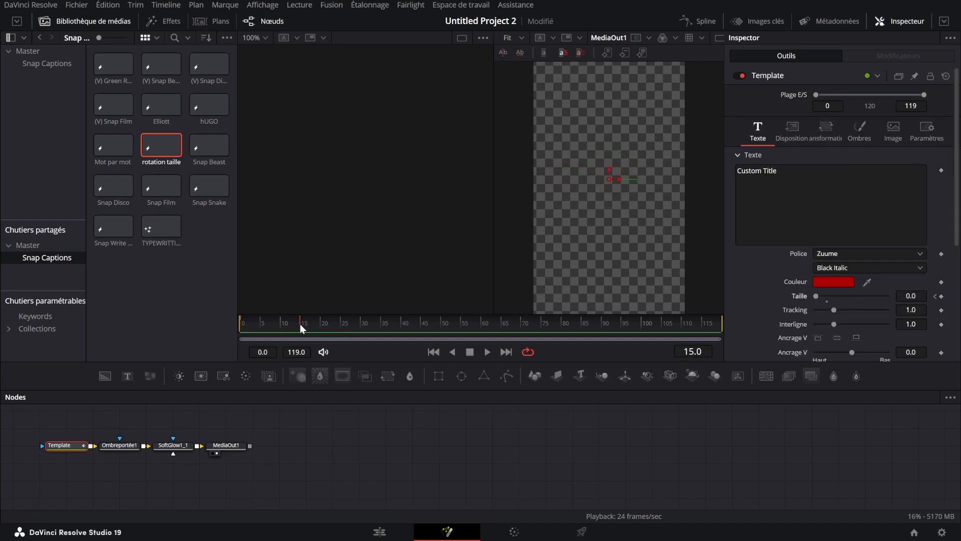
# Keyframe the Template node's text size and a character Z rotation of 0.0 at frame 5.
pyautogui.moveTo(302, 327); pyautogui.dragTo(264, 326)
pyautogui.click(821, 134)
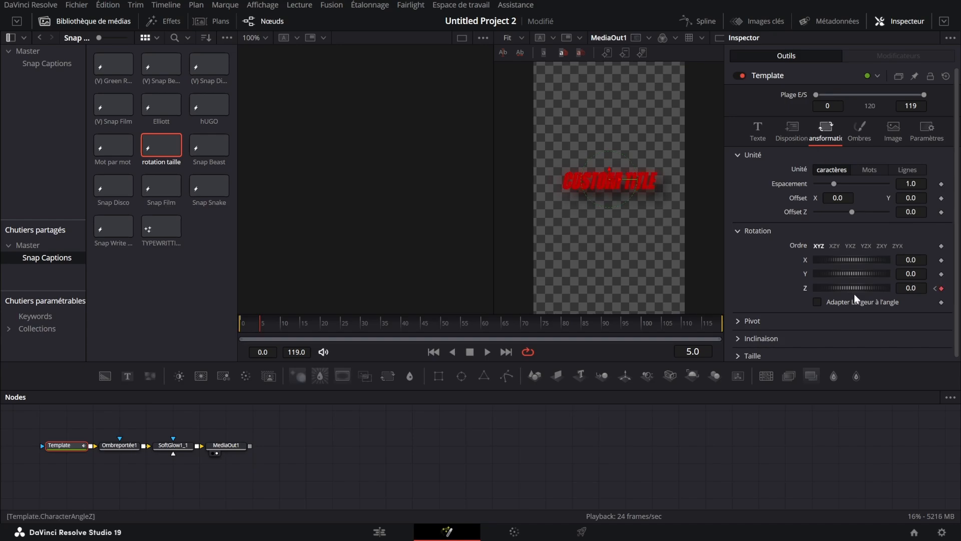
# Return to the edit timeline and add the edited title clip to the shared Snap Captions bin.
pyautogui.click(405, 531)
pyautogui.click(935, 61)
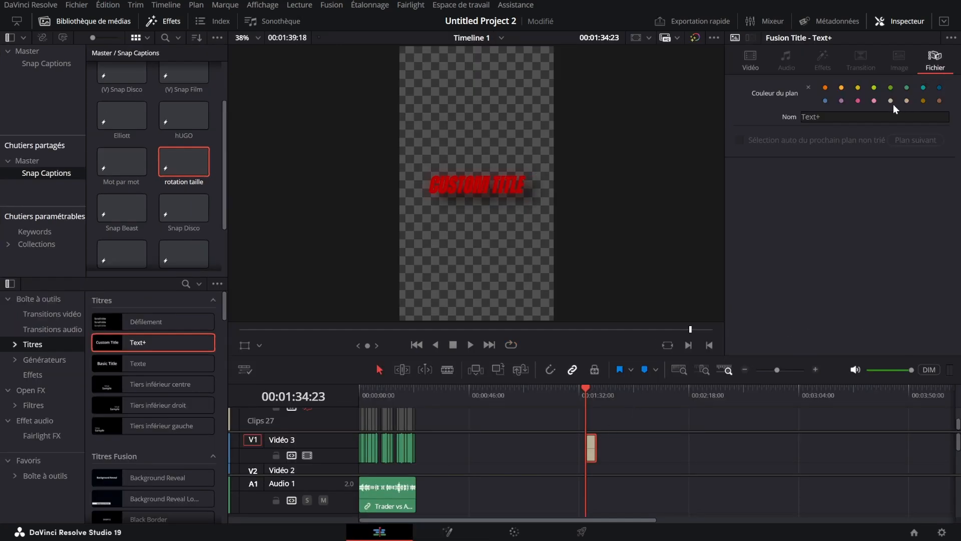
pyautogui.moveTo(686, 443); pyautogui.dragTo(156, 218)
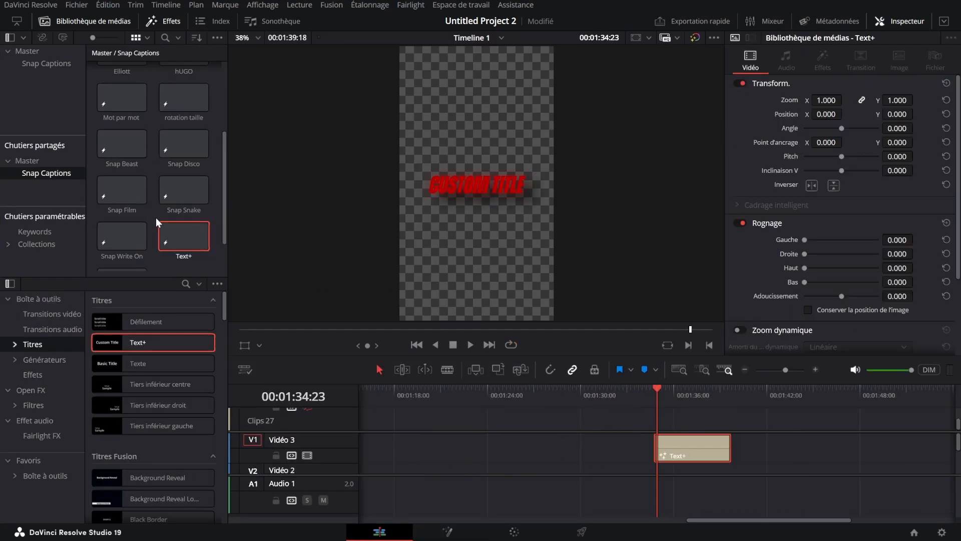
# Delete the title clip from the timeline and the Text+ template from the shared Snap Captions bin.
pyautogui.press('Delete')
pyautogui.rightClick(166, 235)
pyautogui.click(171, 102)
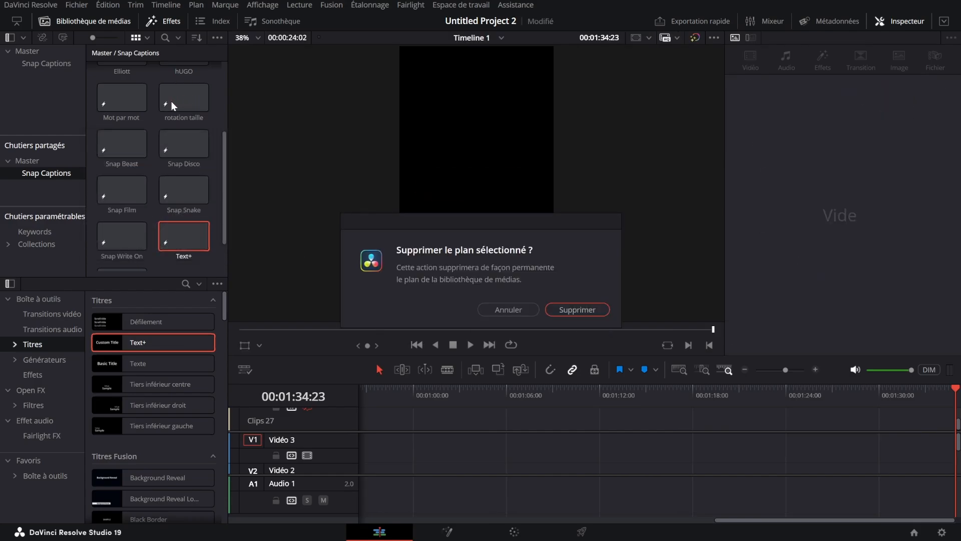
pyautogui.click(591, 313)
# Replace the project's Snap Captions bin in Master with a copy of the shared Snap Captions bin.
pyautogui.click(27, 51)
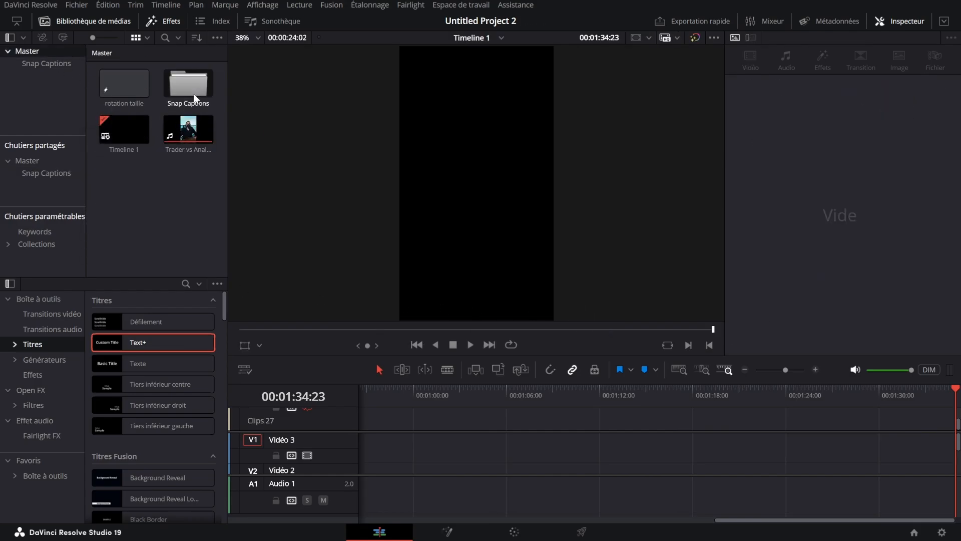
pyautogui.press('Delete')
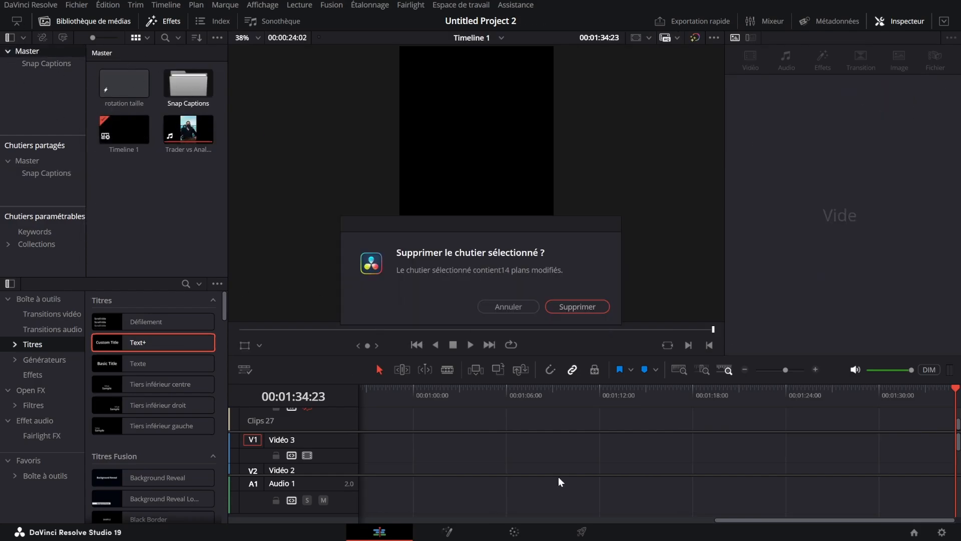
pyautogui.click(577, 306)
pyautogui.click(70, 163)
pyautogui.moveTo(125, 175); pyautogui.dragTo(23, 53)
pyautogui.click(25, 52)
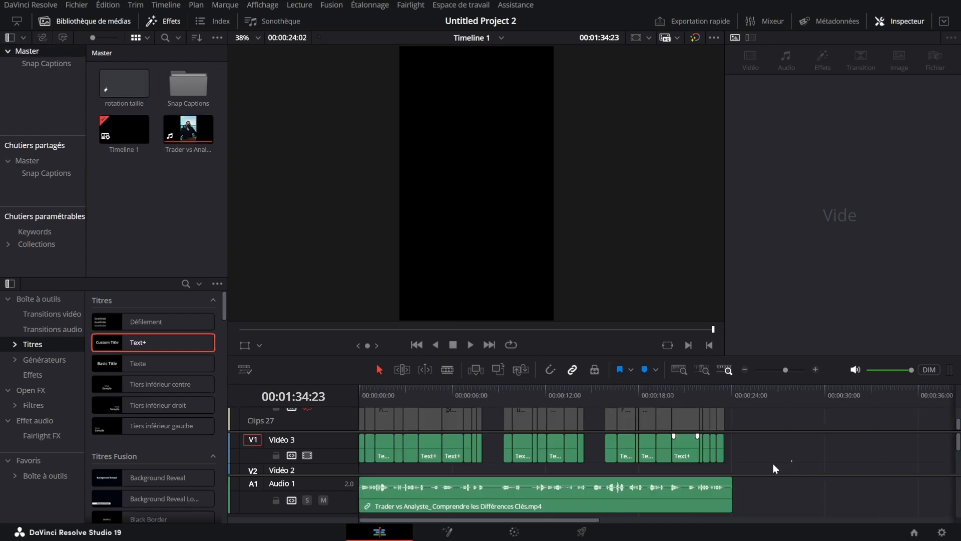
# Select all generated caption clips on the Vidéo 3 track.
pyautogui.moveTo(792, 461); pyautogui.dragTo(162, 448)
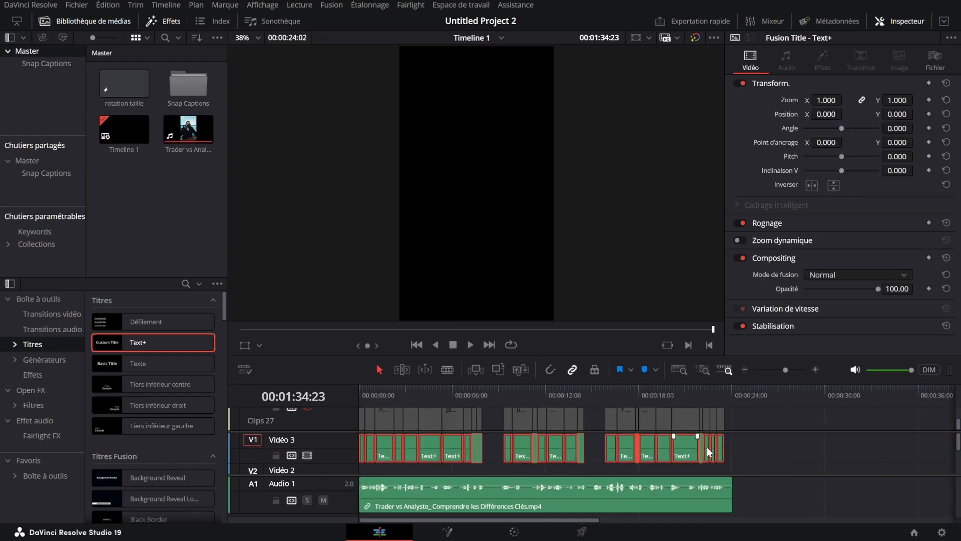
pyautogui.moveTo(797, 450); pyautogui.dragTo(223, 447)
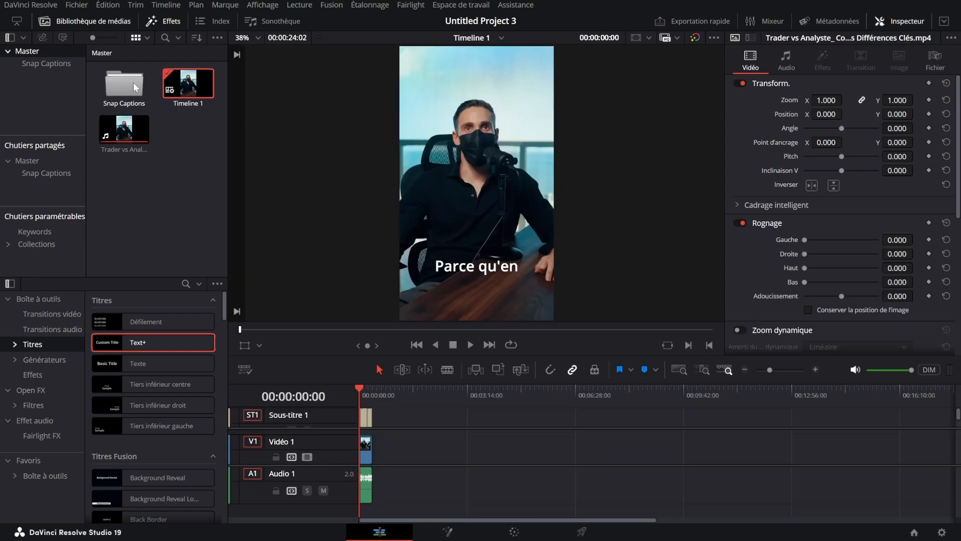
# Open the Snap Captions script in Untitled Project 3 and view its Text+ template choices.
pyautogui.click(461, 4)
pyautogui.moveTo(470, 339)
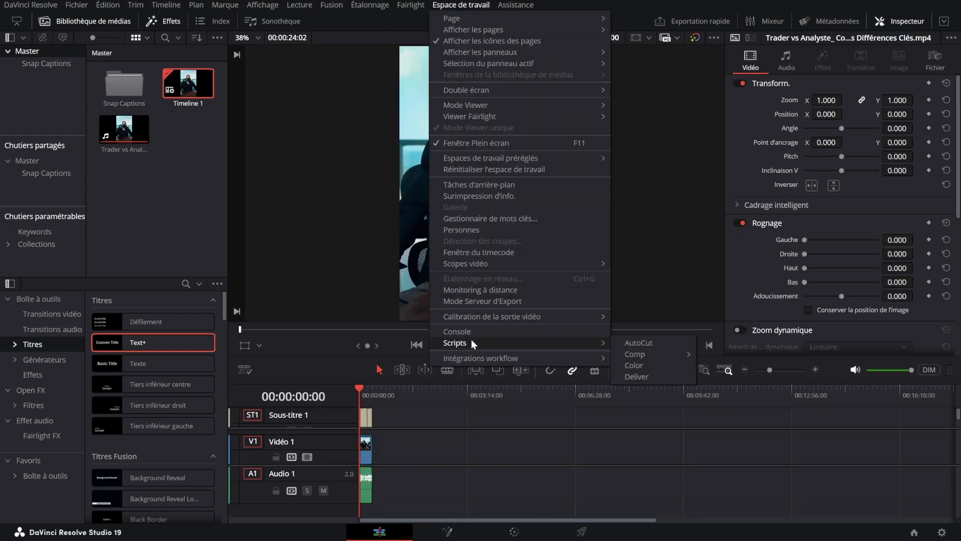
pyautogui.moveTo(654, 351)
pyautogui.click(714, 353)
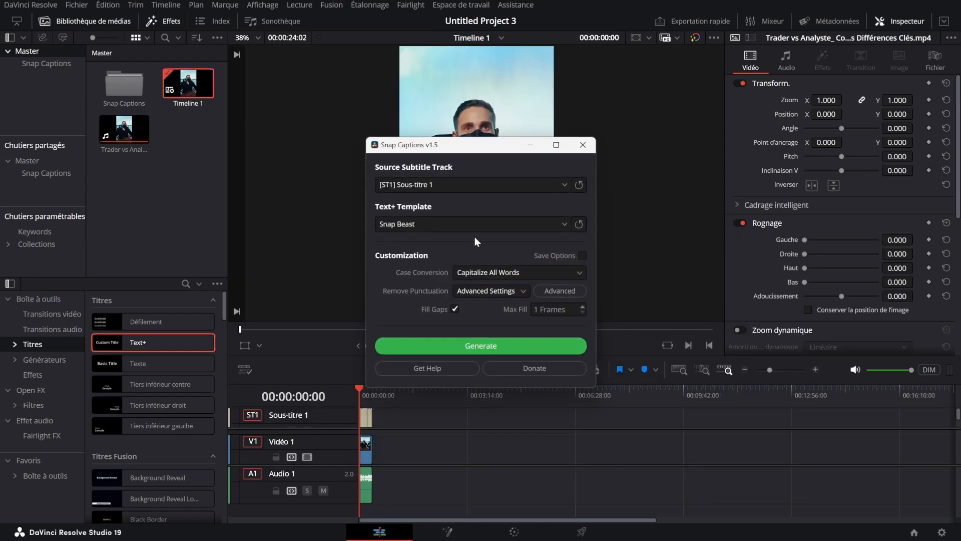
pyautogui.click(465, 222)
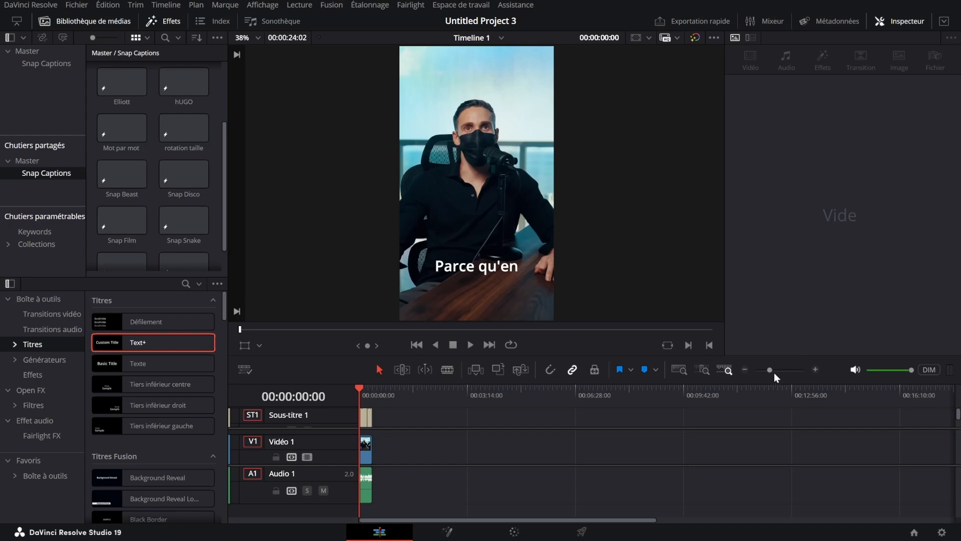
# Place the Mot par mot template on Vidéo 1 beyond the end of the video and browse its font choices.
pyautogui.moveTo(774, 373); pyautogui.dragTo(786, 371)
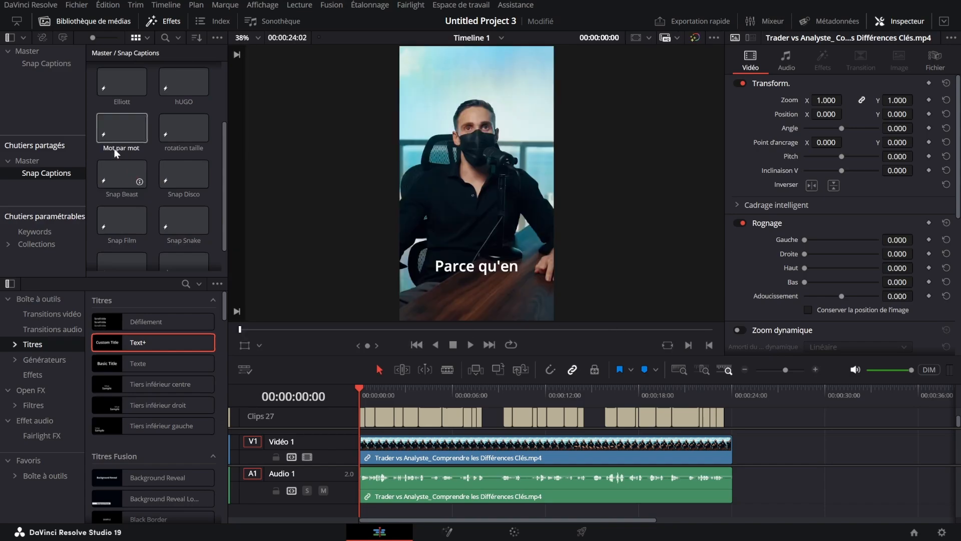
pyautogui.moveTo(110, 132); pyautogui.dragTo(836, 458)
pyautogui.moveTo(828, 397)
pyautogui.mouseDown()
pyautogui.moveTo(810, 397)
pyautogui.moveTo(832, 398)
pyautogui.mouseUp()
pyautogui.click(855, 241)
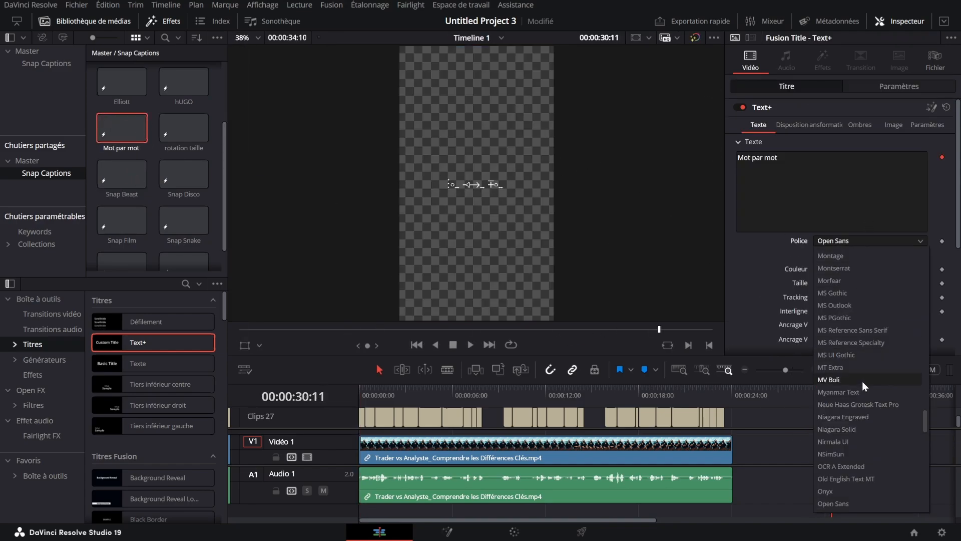
pyautogui.scroll(-10, 886, 383)
pyautogui.click(768, 438)
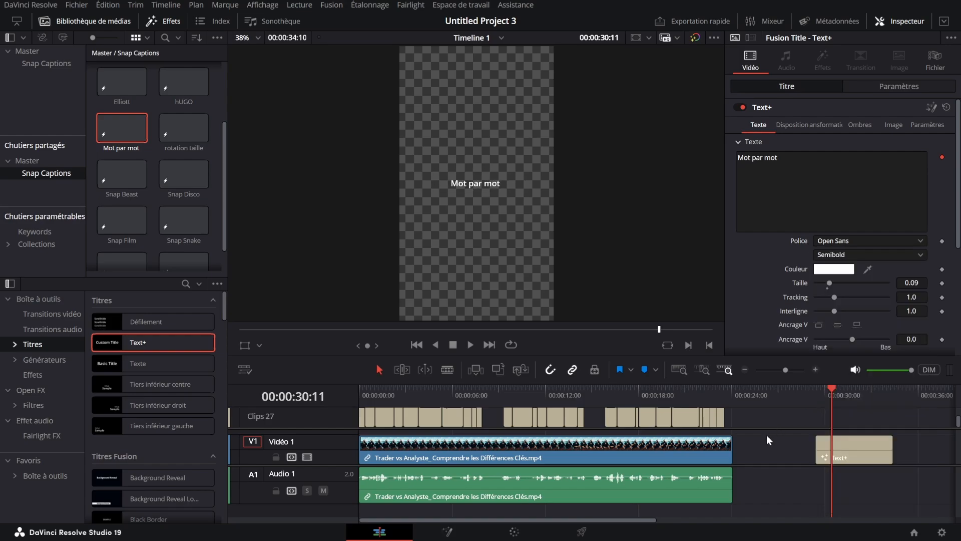
# Place the TYPEWRITTING template after the Mot par mot clip on Vidéo 1 and inspect its node tree in Fusion.
pyautogui.scroll(-2, 151, 192)
pyautogui.moveTo(173, 240); pyautogui.dragTo(733, 451)
pyautogui.click(711, 398)
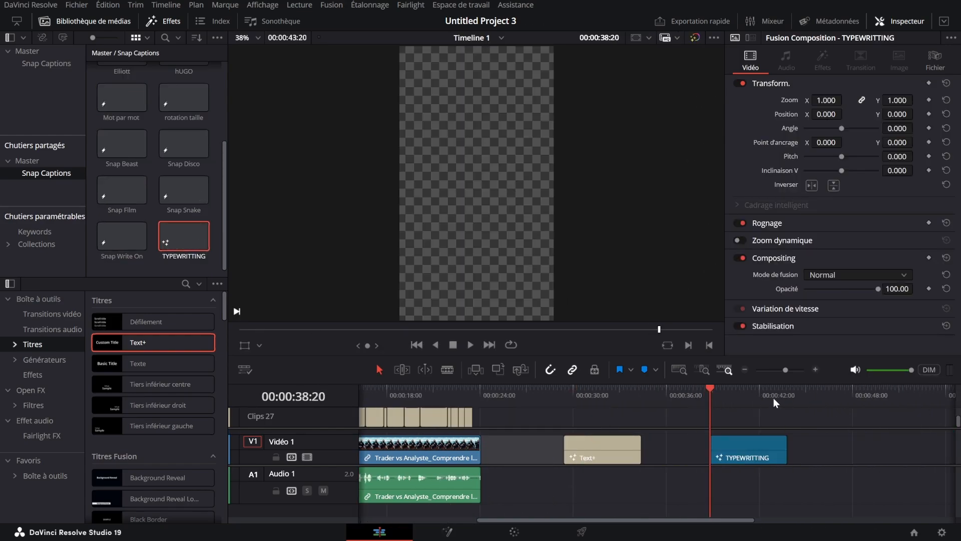
pyautogui.click(447, 532)
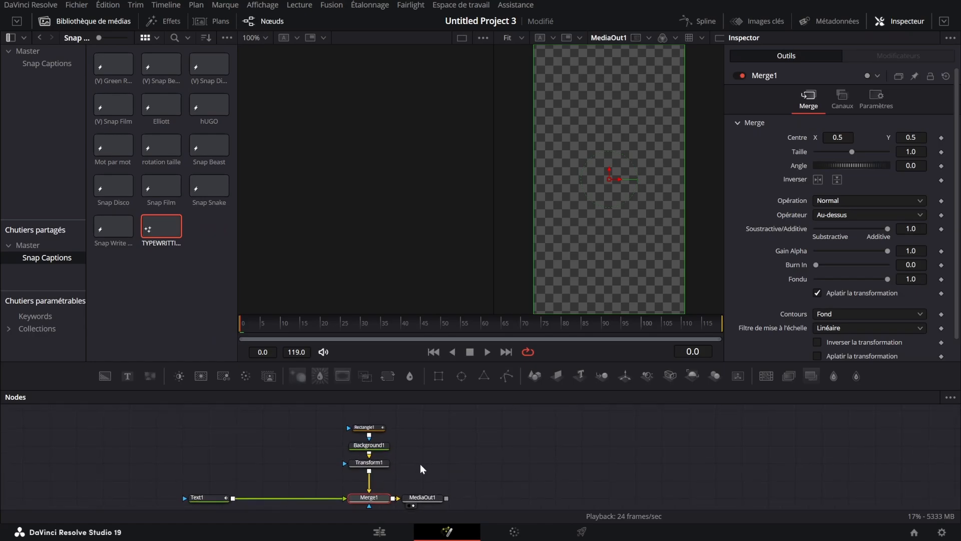
pyautogui.click(375, 435)
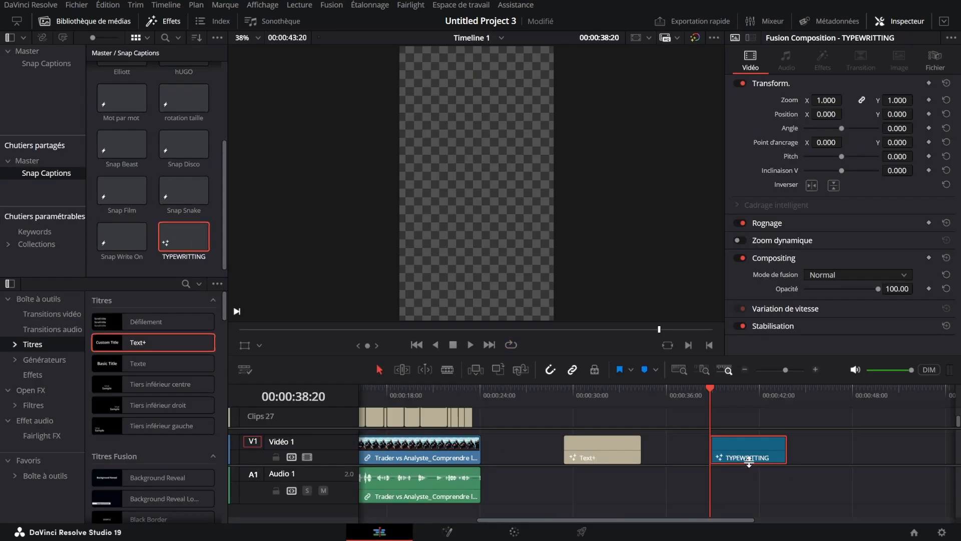
# Play the TYPEWRITTING clip from its start to check the typing animation.
pyautogui.press('space')
pyautogui.press('space')
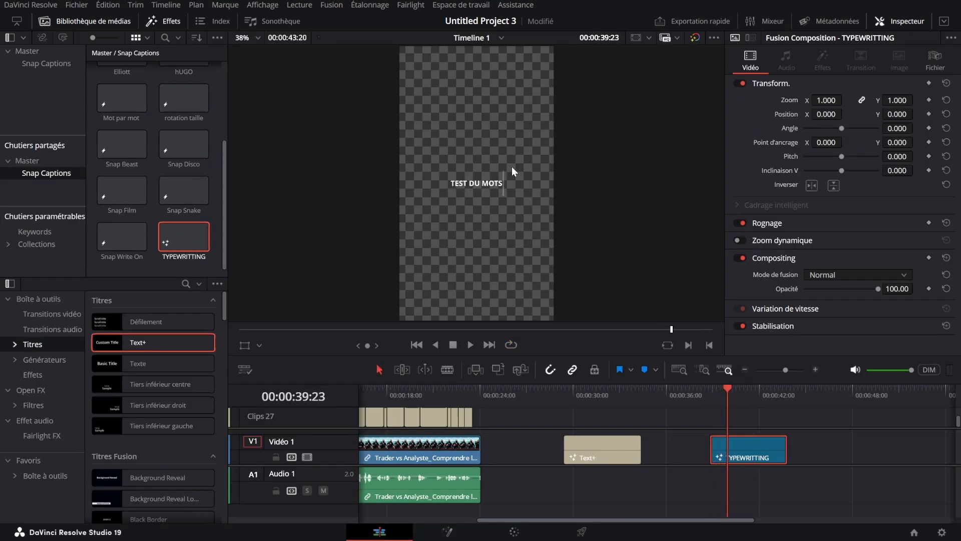
pyautogui.press('space')
pyautogui.click(712, 389)
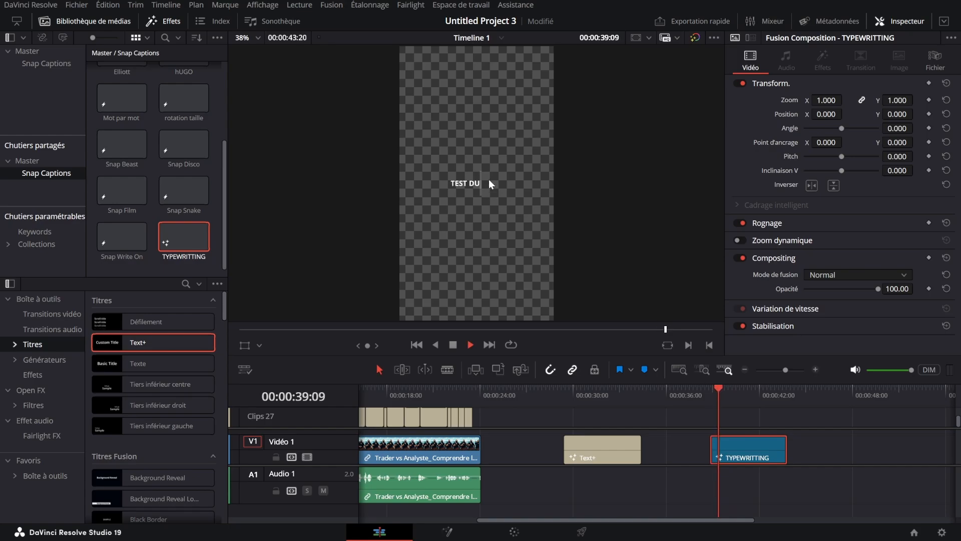
pyautogui.press('space')
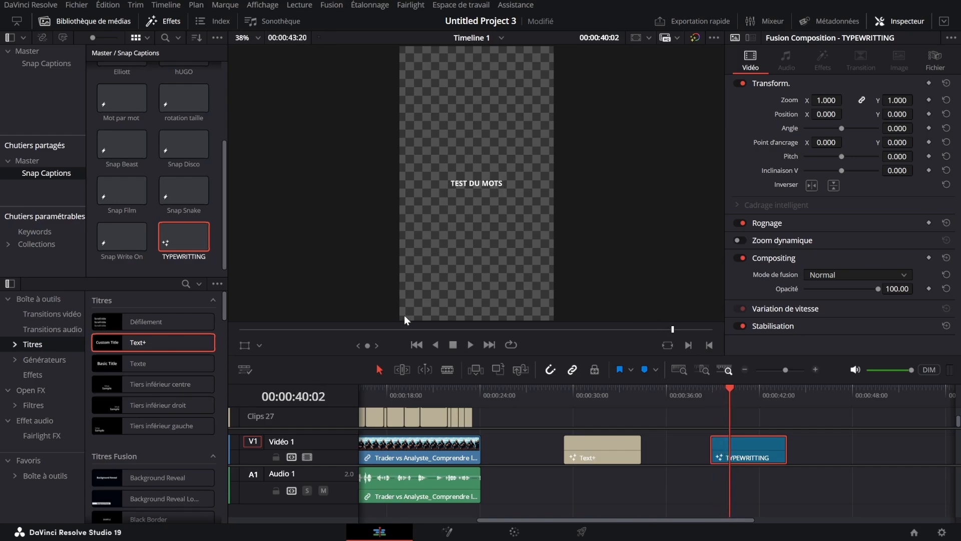
# Inspect the TYPEWRITTING clip's Text1 node in Fusion, browse its font choices and return to the edit timeline.
pyautogui.hotkey('shift', '5')
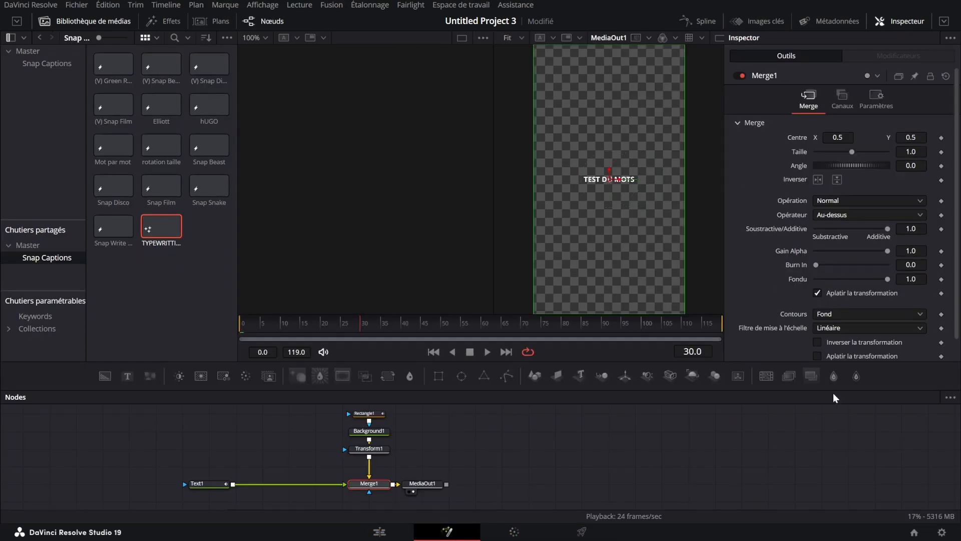
pyautogui.click(207, 487)
pyautogui.click(877, 253)
pyautogui.click(608, 423)
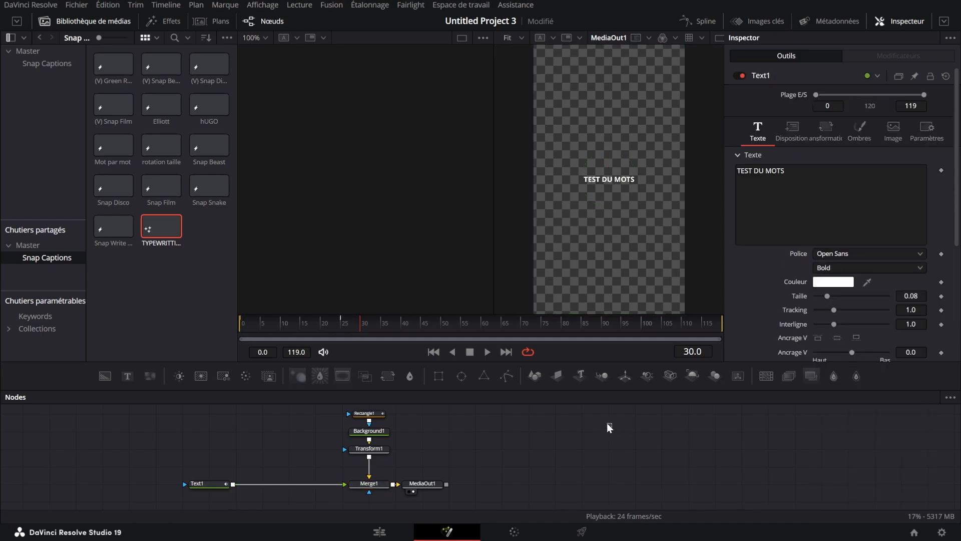
pyautogui.click(380, 533)
# Switch to the browser's LBDavinci membership page and review the names and prices of the three subscription plans.
pyautogui.press('super+Down')
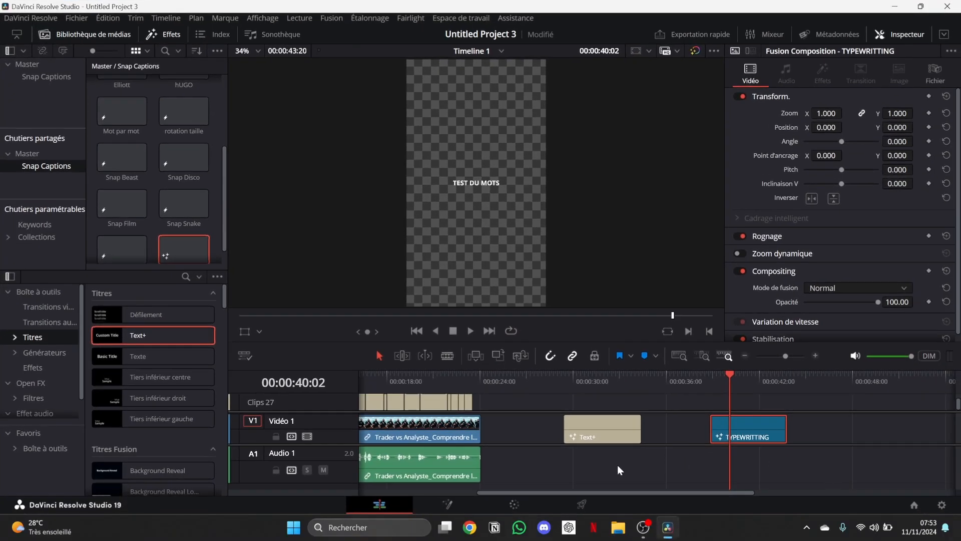
pyautogui.click(544, 527)
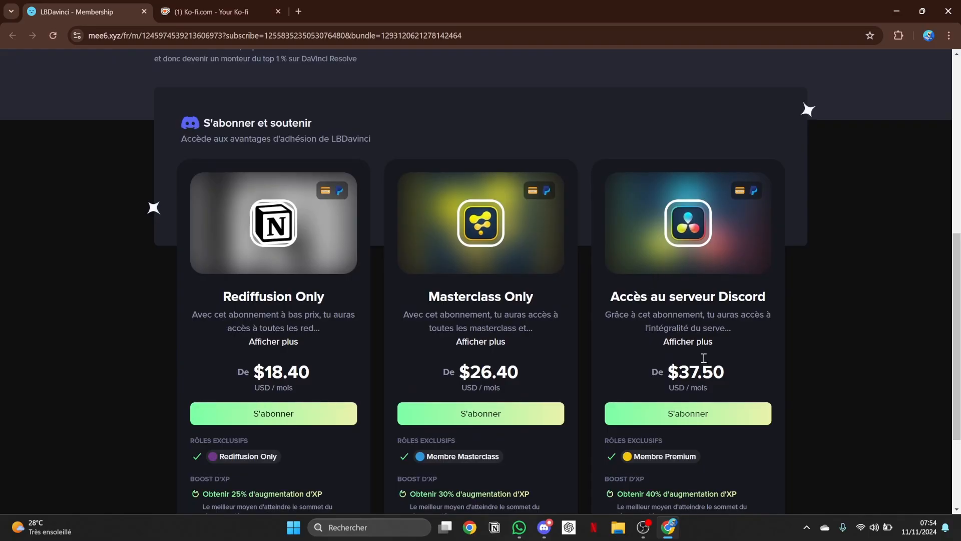
pyautogui.moveTo(605, 293); pyautogui.dragTo(820, 313)
pyautogui.click(820, 314)
pyautogui.moveTo(436, 289); pyautogui.dragTo(518, 303)
pyautogui.click(543, 293)
pyautogui.moveTo(222, 295); pyautogui.dragTo(346, 297)
pyautogui.click(357, 294)
pyautogui.moveTo(239, 372); pyautogui.dragTo(755, 386)
pyautogui.click(856, 374)
# Review the 6-month and 3-month durations for the Accès au serveur Discord plan and close its checkout without subscribing.
pyautogui.click(679, 420)
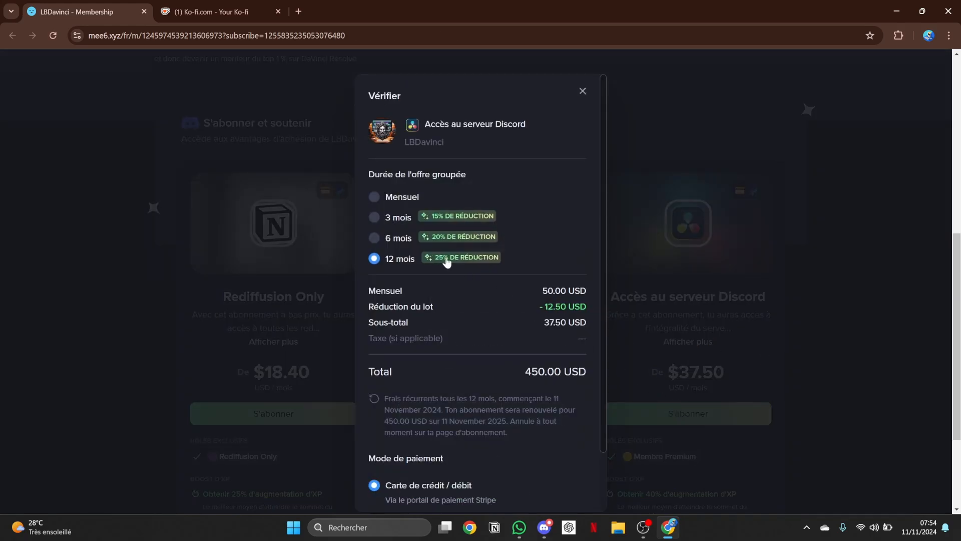
pyautogui.click(373, 239)
pyautogui.click(374, 217)
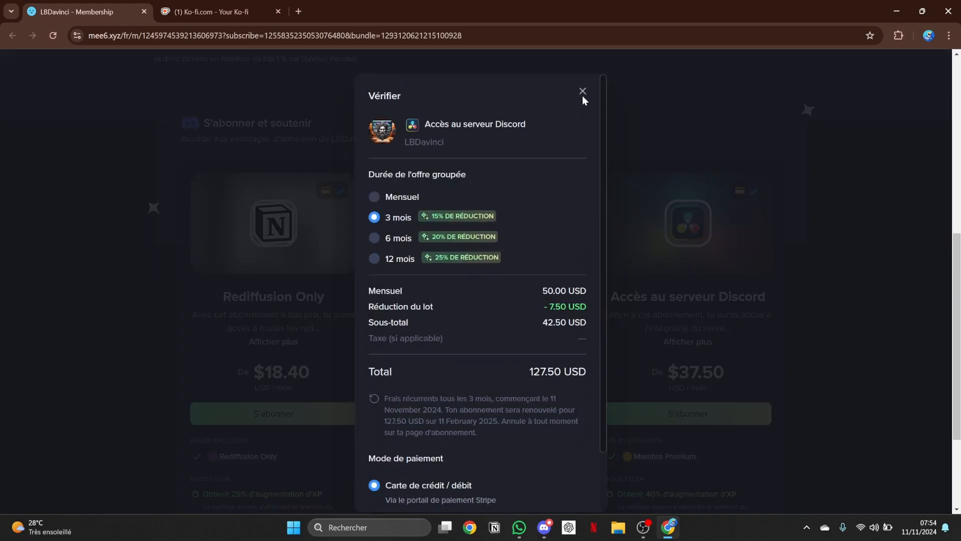
pyautogui.click(582, 93)
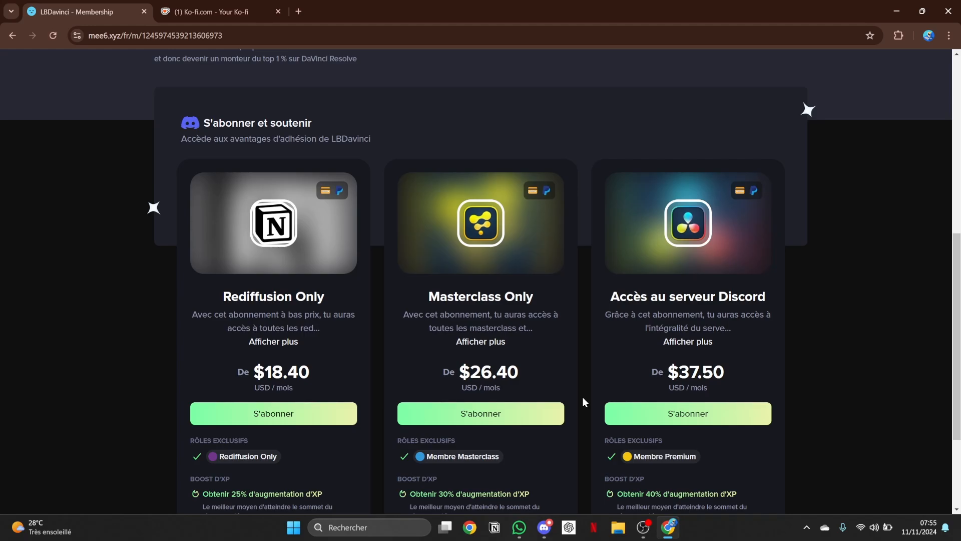
pyautogui.moveTo(611, 296); pyautogui.dragTo(753, 296)
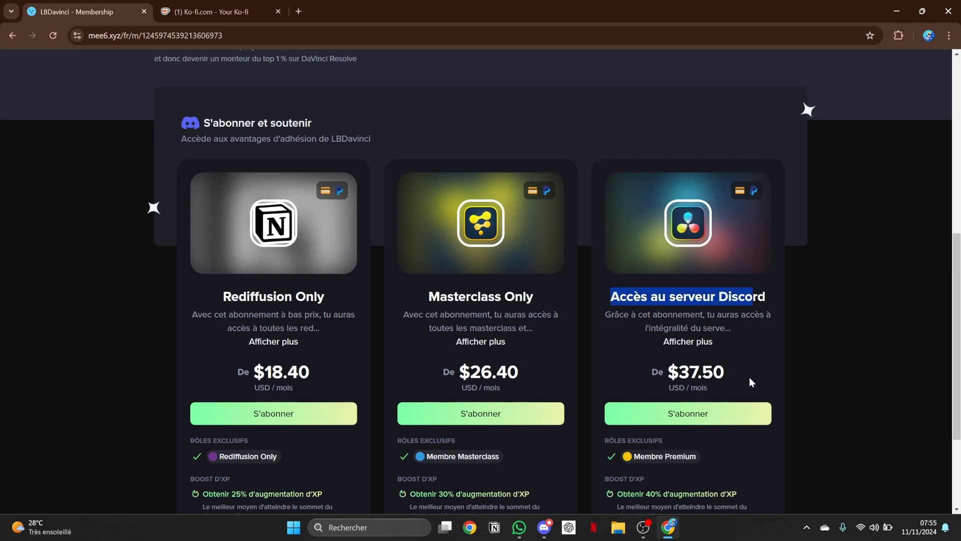
pyautogui.click(805, 368)
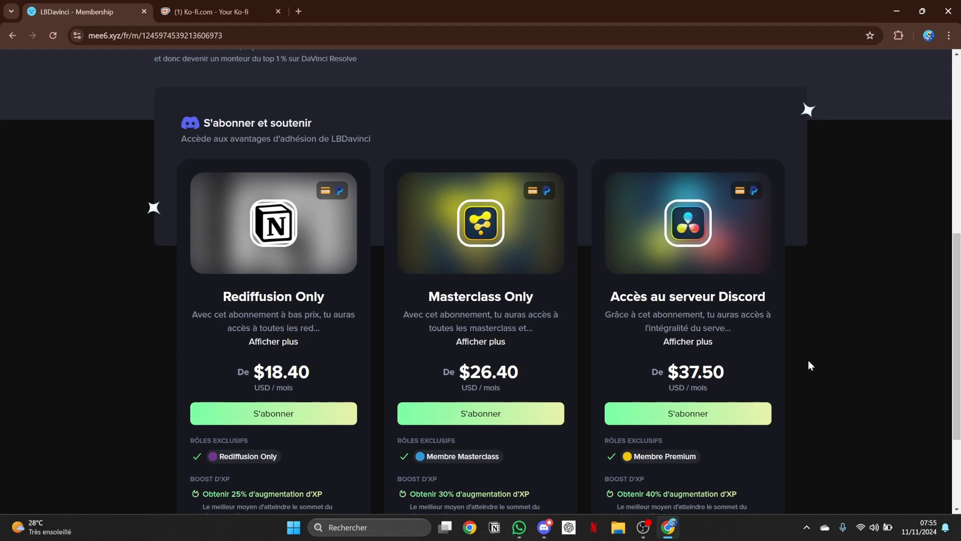
# Browse the masterclass listings in the LBDavinci Ko-fi shop.
pyautogui.click(194, 12)
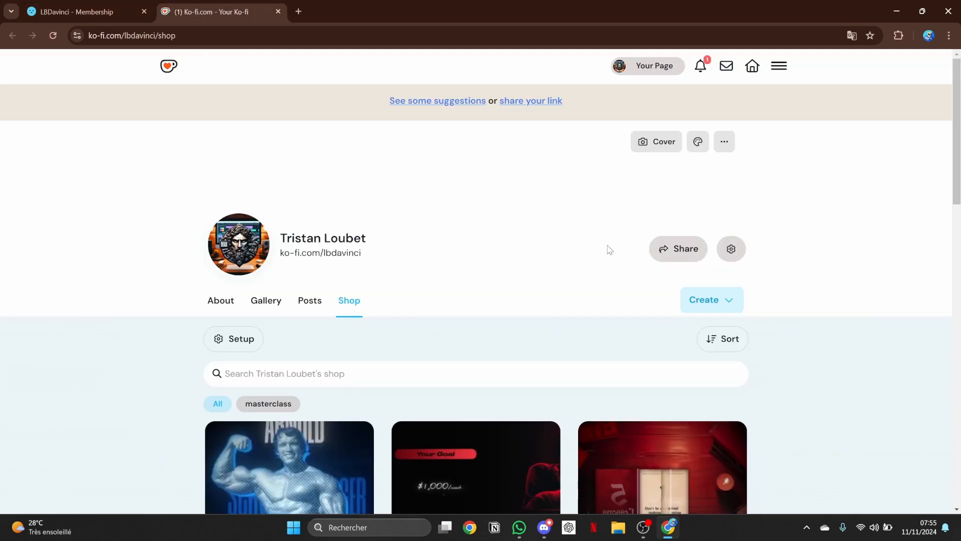
pyautogui.scroll(-5, 548, 250)
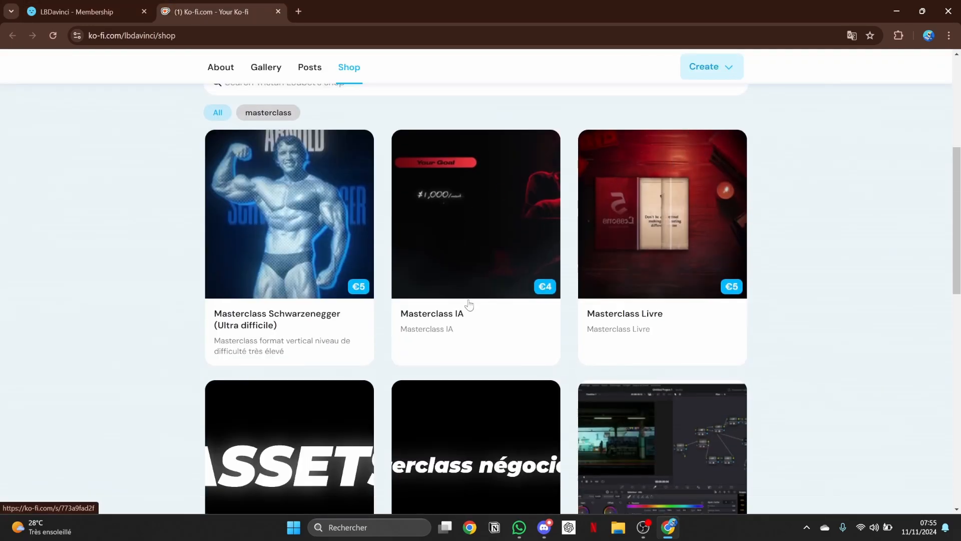
pyautogui.scroll(-15, 571, 251)
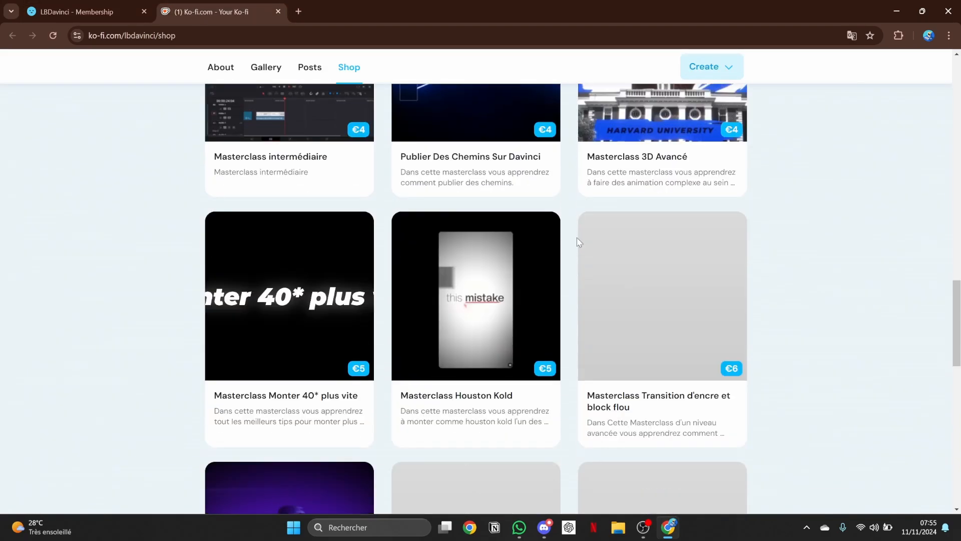
pyautogui.scroll(-5, 579, 243)
pyautogui.scroll(3, 580, 235)
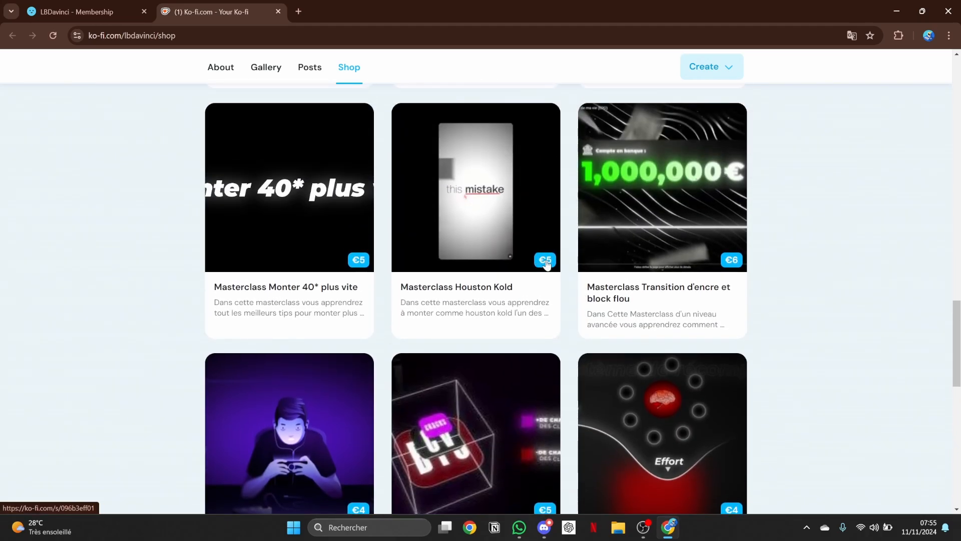
pyautogui.scroll(-1, 538, 266)
pyautogui.scroll(1, 561, 286)
# Play the preview video of Masterclass Animer Des Personnages and return to the shop listing.
pyautogui.scroll(-5, 626, 303)
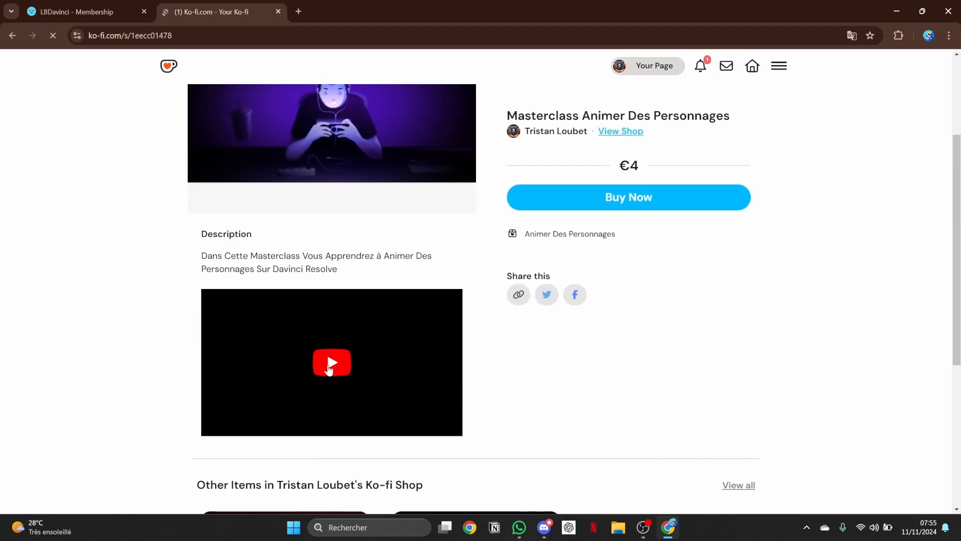
pyautogui.click(349, 365)
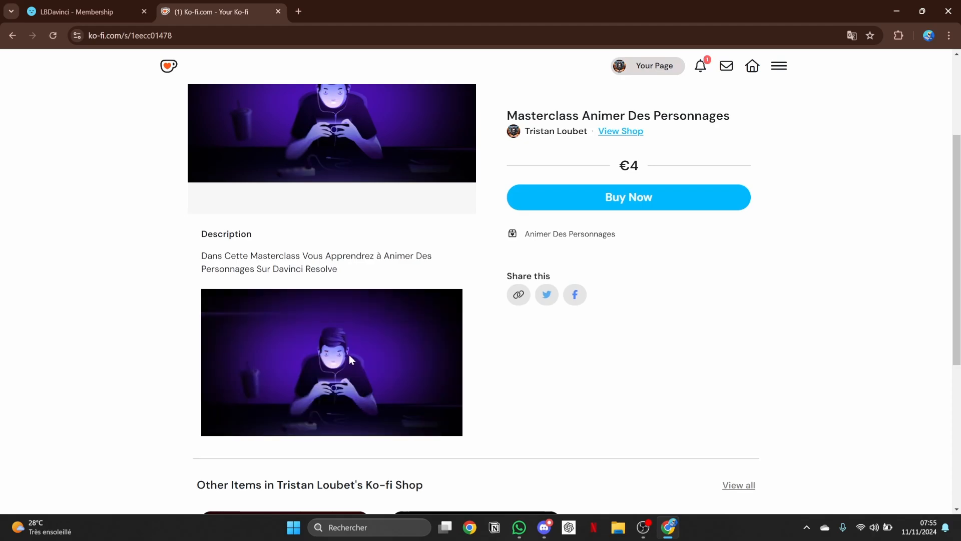
pyautogui.hotkey('alt', 'Left')
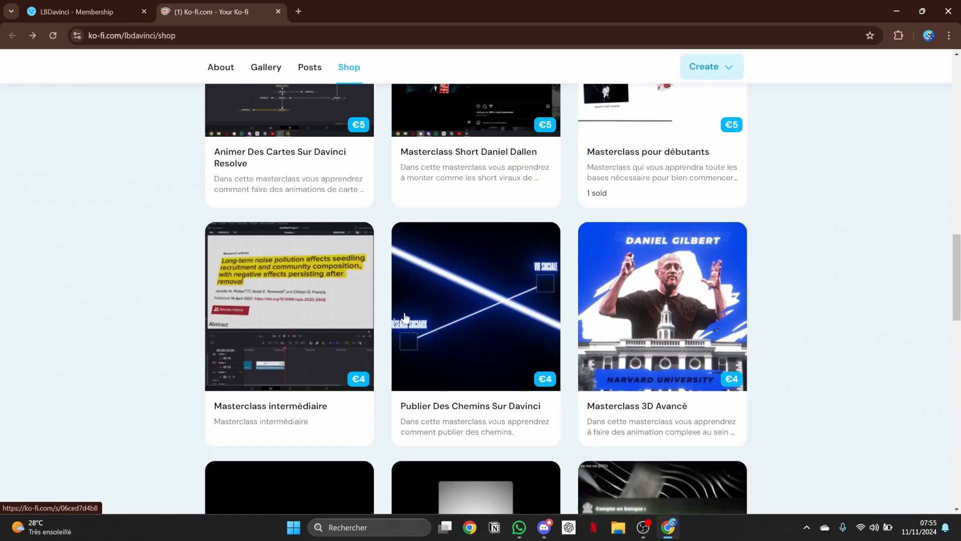